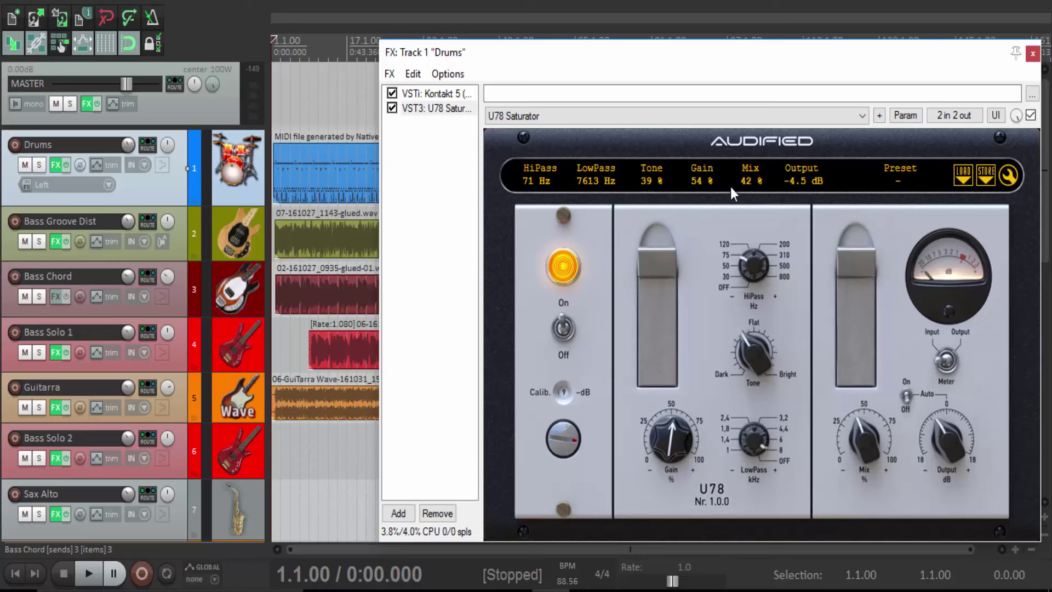
# Toggle the U78 Saturator's power switch off and on several times, leaving it off.
pyautogui.click(562, 329)
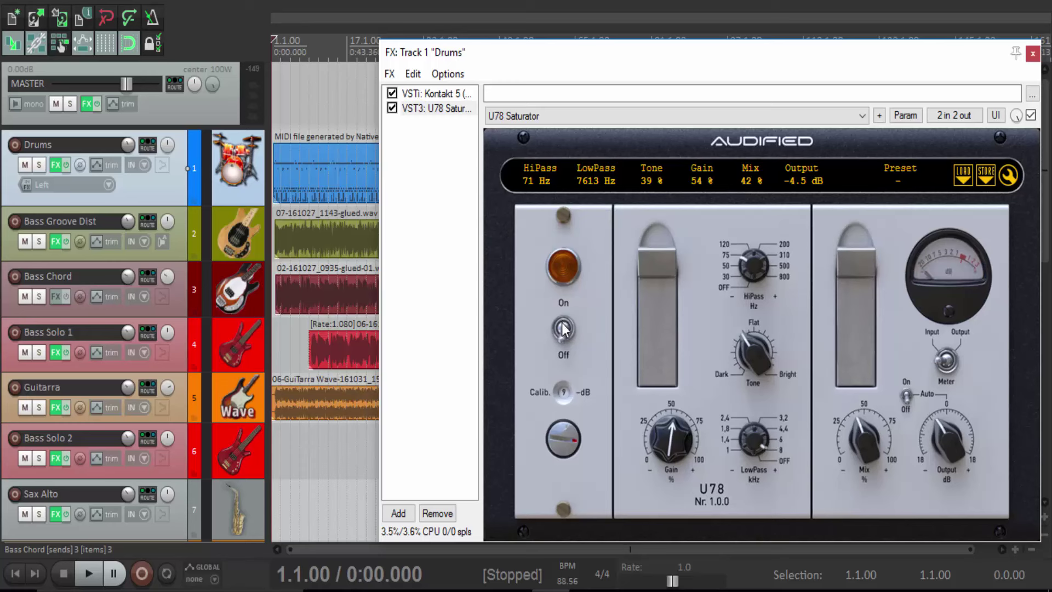
pyautogui.click(561, 329)
pyautogui.click(561, 330)
pyautogui.click(561, 330)
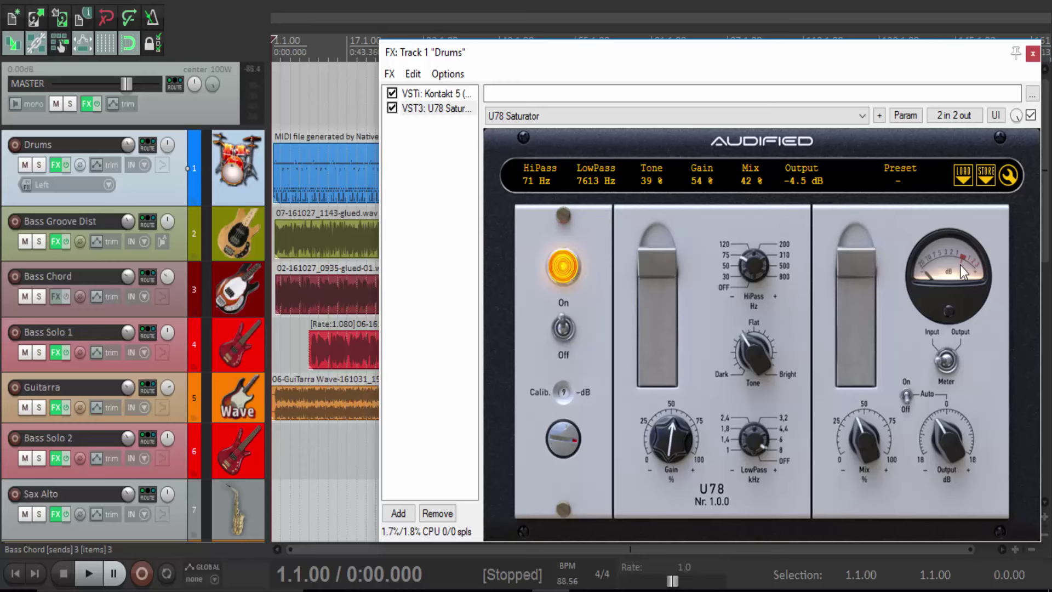
pyautogui.click(563, 329)
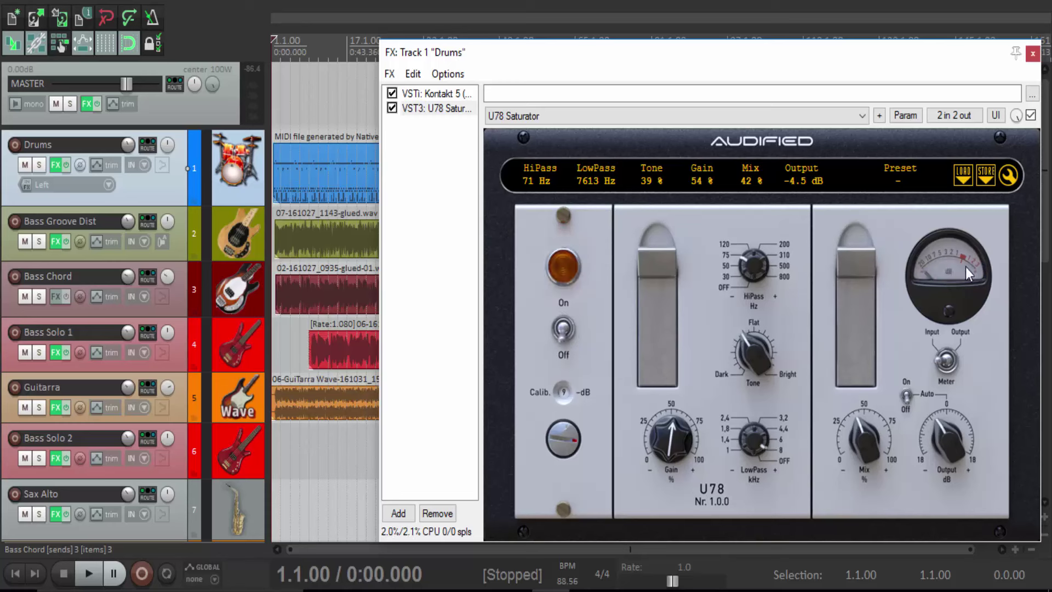
pyautogui.click(563, 329)
pyautogui.click(562, 330)
pyautogui.click(562, 330)
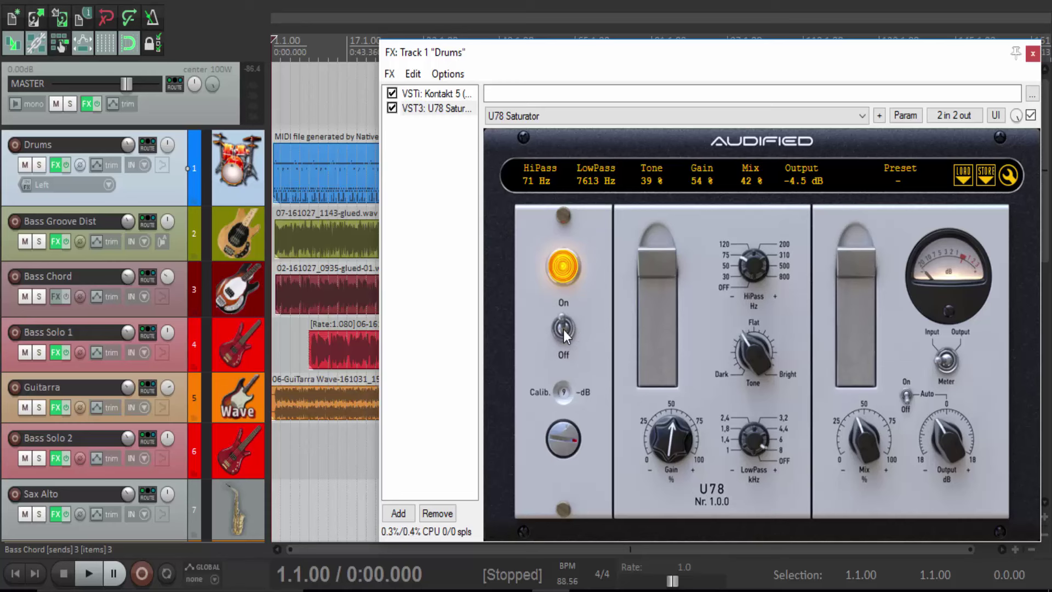
pyautogui.click(562, 330)
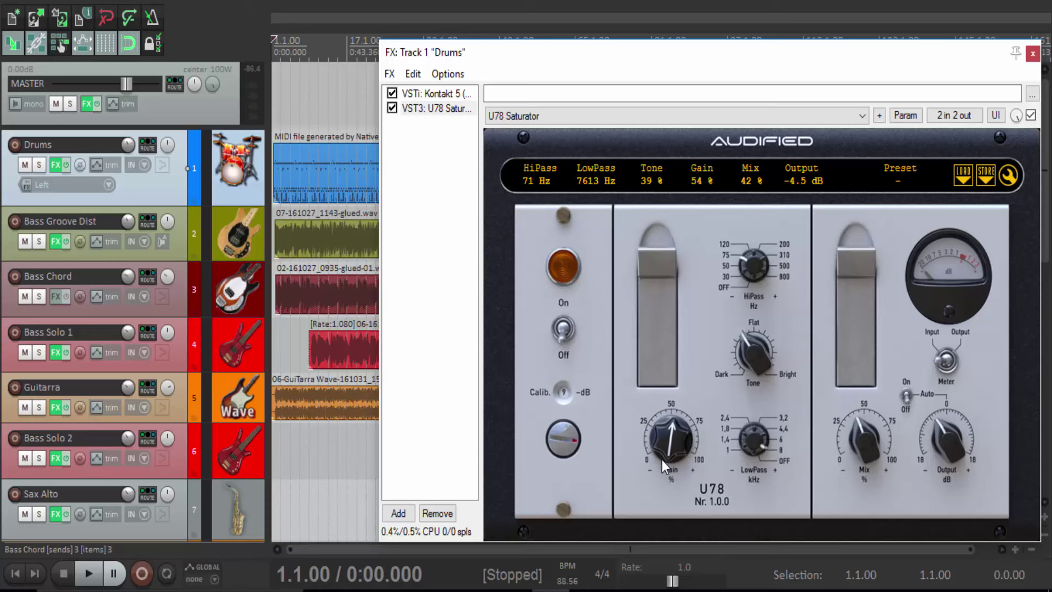
# Sweep the HiPass filter from OFF up to 800 Hz and turn the LowPass filter to OFF.
pyautogui.moveTo(668, 422)
pyautogui.mouseDown()
pyautogui.moveTo(664, 454)
pyautogui.moveTo(672, 407)
pyautogui.moveTo(670, 453)
pyautogui.moveTo(679, 423)
pyautogui.mouseUp()
pyautogui.moveTo(750, 266); pyautogui.dragTo(778, 338)
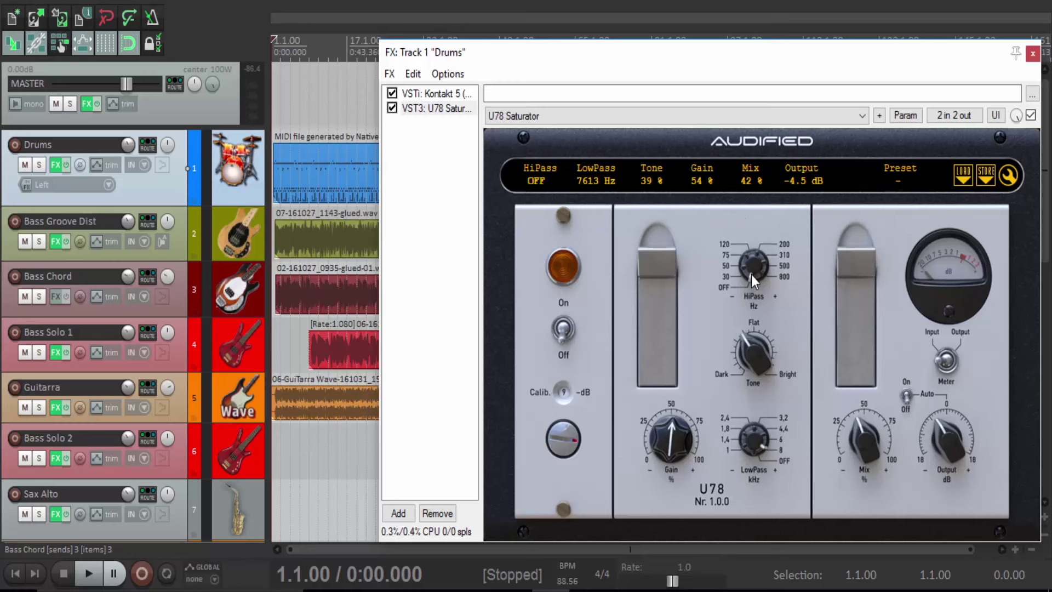
pyautogui.moveTo(752, 275); pyautogui.dragTo(788, 138)
pyautogui.moveTo(755, 436); pyautogui.dragTo(773, 544)
pyautogui.moveTo(753, 453); pyautogui.dragTo(812, 309)
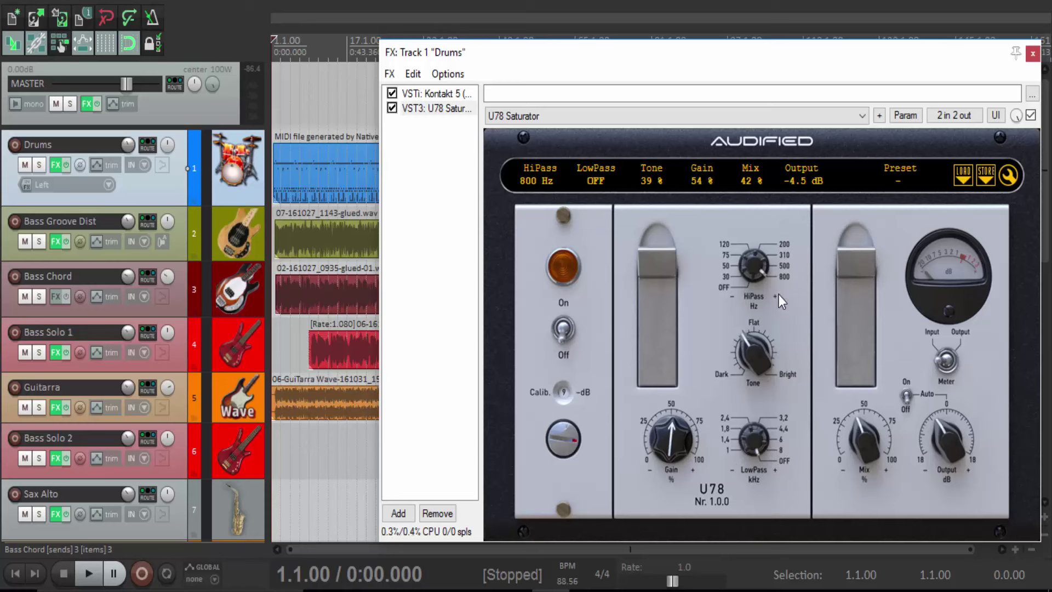
# Sweep the Tone control between its dark and bright sides, leaving it at 52 %.
pyautogui.moveTo(759, 359); pyautogui.dragTo(760, 339)
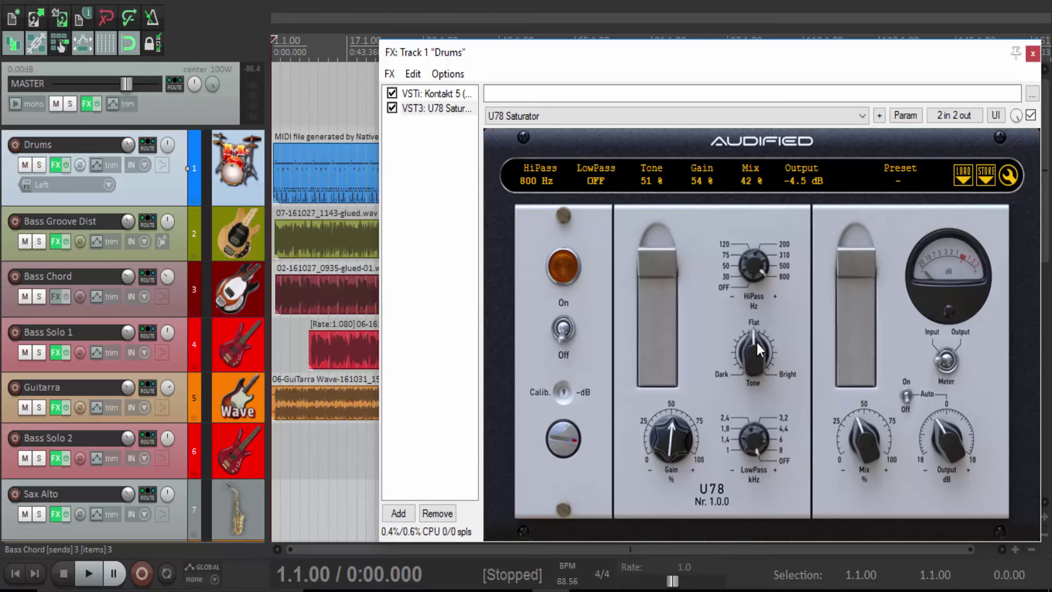
pyautogui.scroll(1, 757, 343)
pyautogui.moveTo(757, 343); pyautogui.dragTo(771, 427)
pyautogui.moveTo(765, 354); pyautogui.dragTo(755, 384)
pyautogui.moveTo(750, 354); pyautogui.dragTo(762, 277)
# Turn the Mix down to 0 % and switch the saturator on.
pyautogui.moveTo(863, 432); pyautogui.dragTo(860, 483)
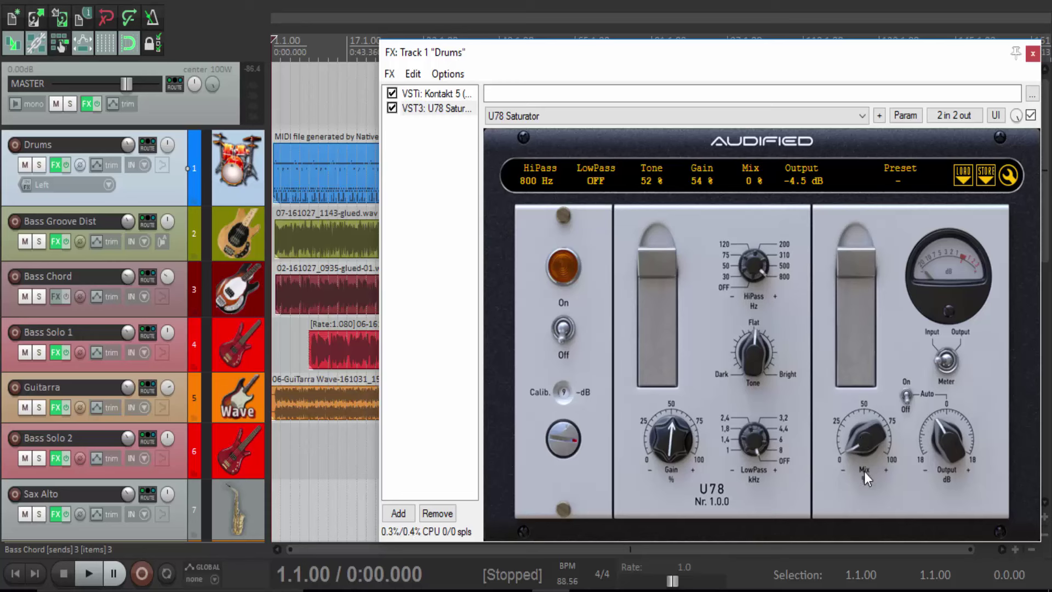
pyautogui.click(565, 333)
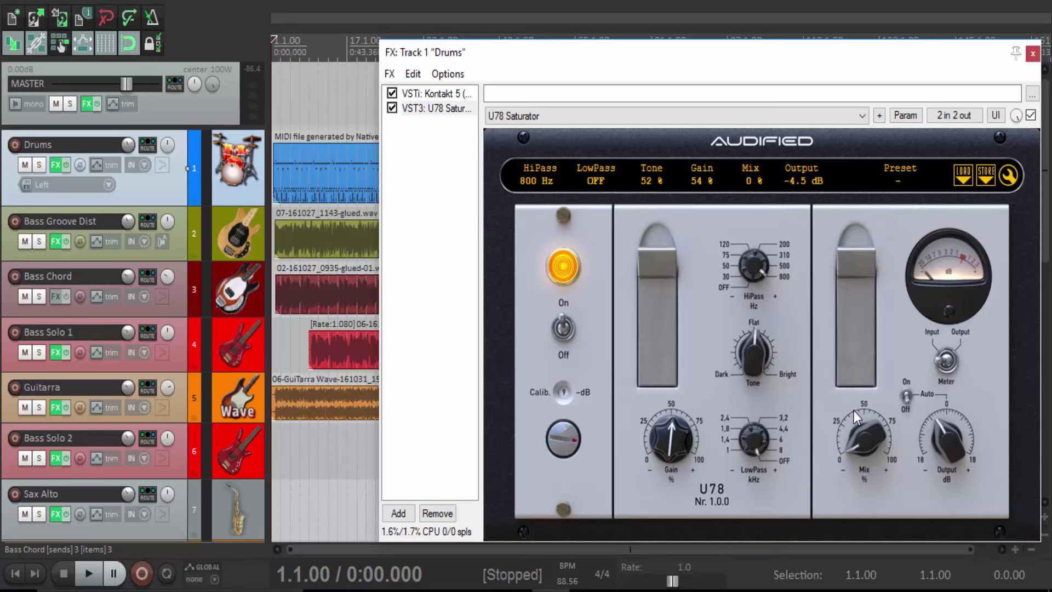
pyautogui.moveTo(860, 427); pyautogui.dragTo(877, 481)
# Vary the Output level, leaving it at -0.9 dB, and switch the meter to show the output.
pyautogui.moveTo(949, 442); pyautogui.dragTo(953, 422)
pyautogui.moveTo(953, 421); pyautogui.dragTo(950, 434)
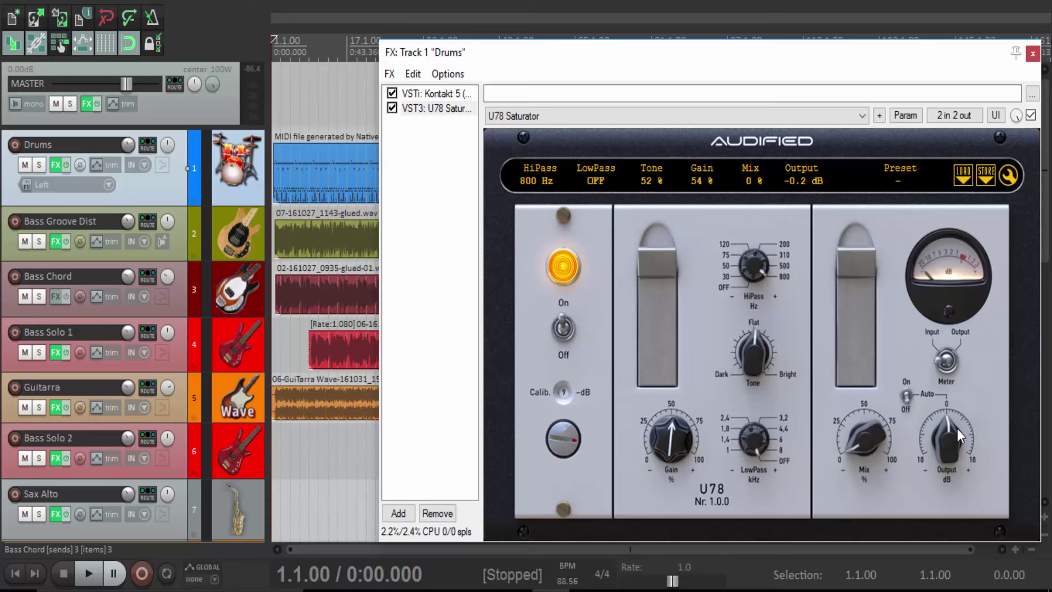
pyautogui.scroll(5, 956, 429)
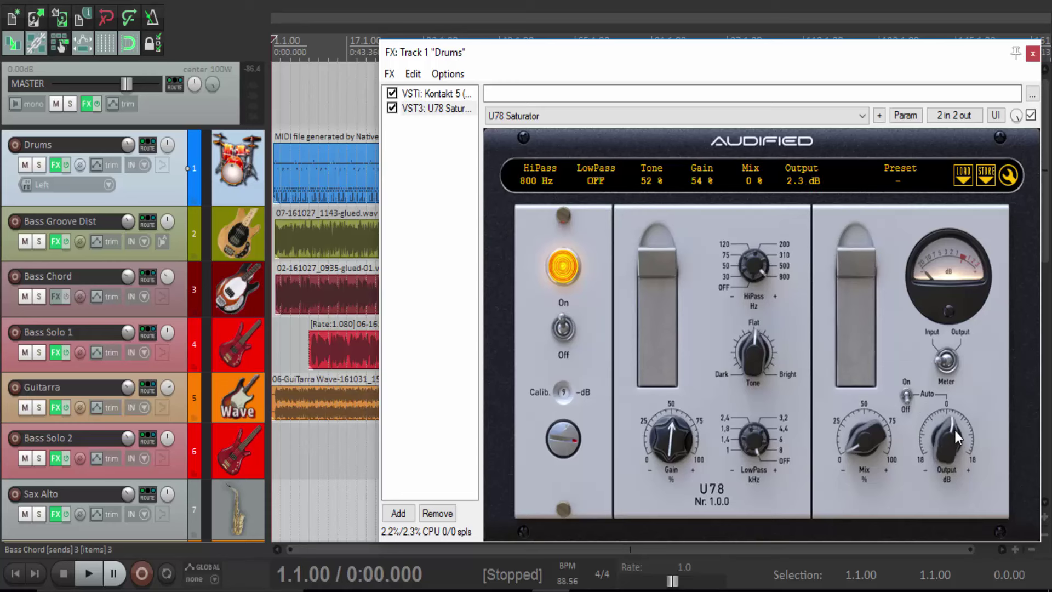
pyautogui.click(910, 396)
pyautogui.moveTo(947, 430); pyautogui.dragTo(942, 438)
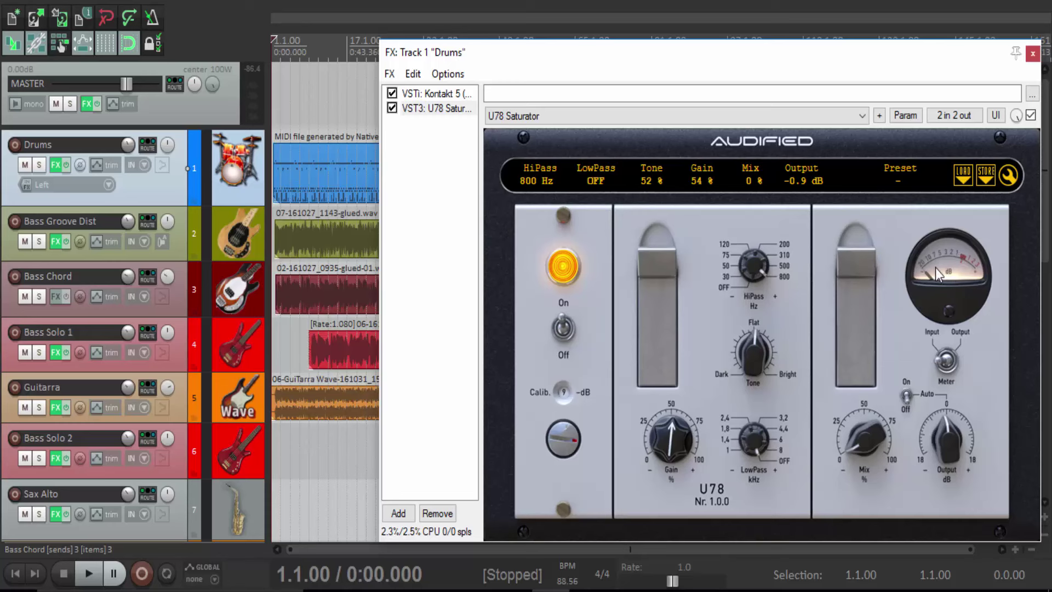
pyautogui.click(948, 361)
pyautogui.click(954, 363)
# Lower the HiPass filter frequency to 233 Hz.
pyautogui.scroll(-2, 754, 265)
pyautogui.moveTo(743, 271); pyautogui.dragTo(749, 224)
pyautogui.moveTo(750, 263); pyautogui.dragTo(749, 323)
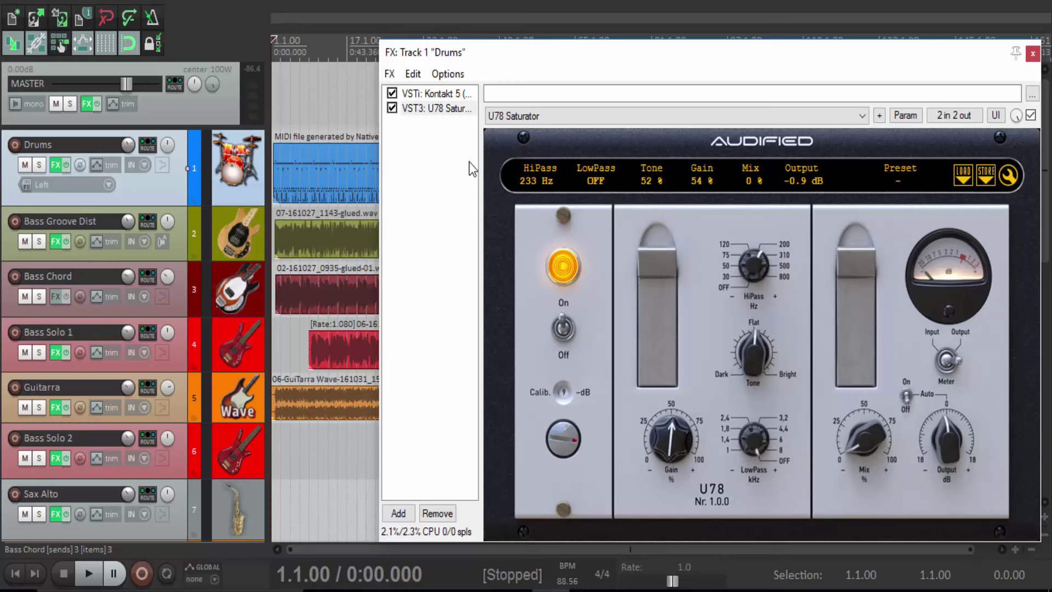
# Try to enter a HiPass frequency of 300 Hz as a numeric value.
pyautogui.doubleClick(537, 177)
pyautogui.click(707, 236)
pyautogui.moveTo(755, 259); pyautogui.dragTo(756, 279)
pyautogui.write('300')
pyautogui.press('Return')
# Set the HiPass filter to 98 Hz and the LowPass filter to 1000 Hz.
pyautogui.moveTo(751, 256); pyautogui.dragTo(773, 275)
pyautogui.moveTo(753, 432); pyautogui.dragTo(768, 383)
pyautogui.moveTo(753, 430); pyautogui.dragTo(752, 549)
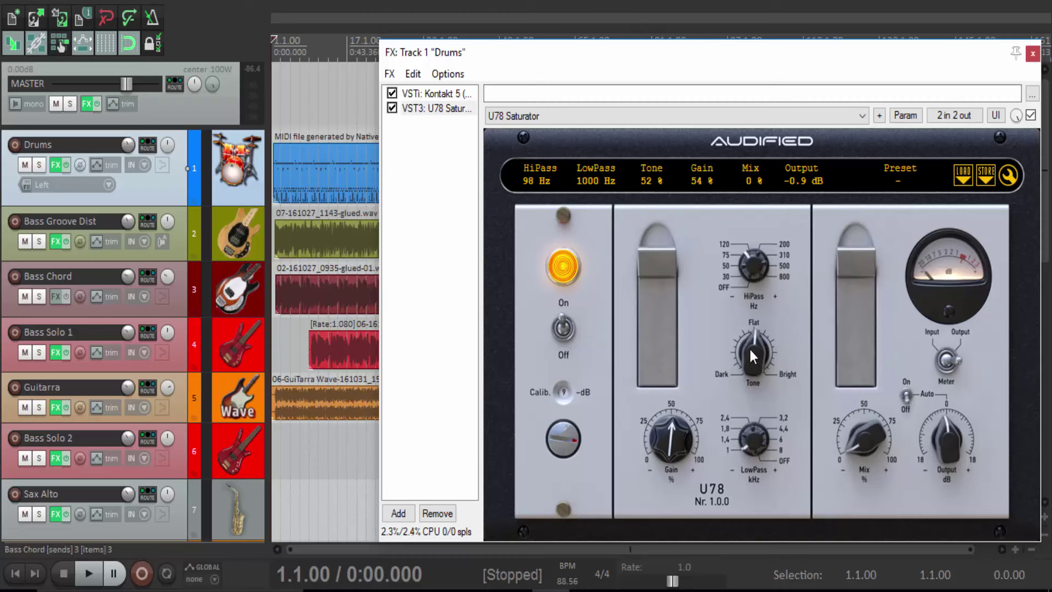
# Sweep the Tone from dark up to 100 %, then return it to 50 %.
pyautogui.moveTo(749, 348); pyautogui.dragTo(788, 527)
pyautogui.moveTo(755, 361); pyautogui.dragTo(751, 298)
pyautogui.moveTo(756, 358); pyautogui.dragTo(759, 331)
pyautogui.moveTo(757, 341); pyautogui.dragTo(785, 237)
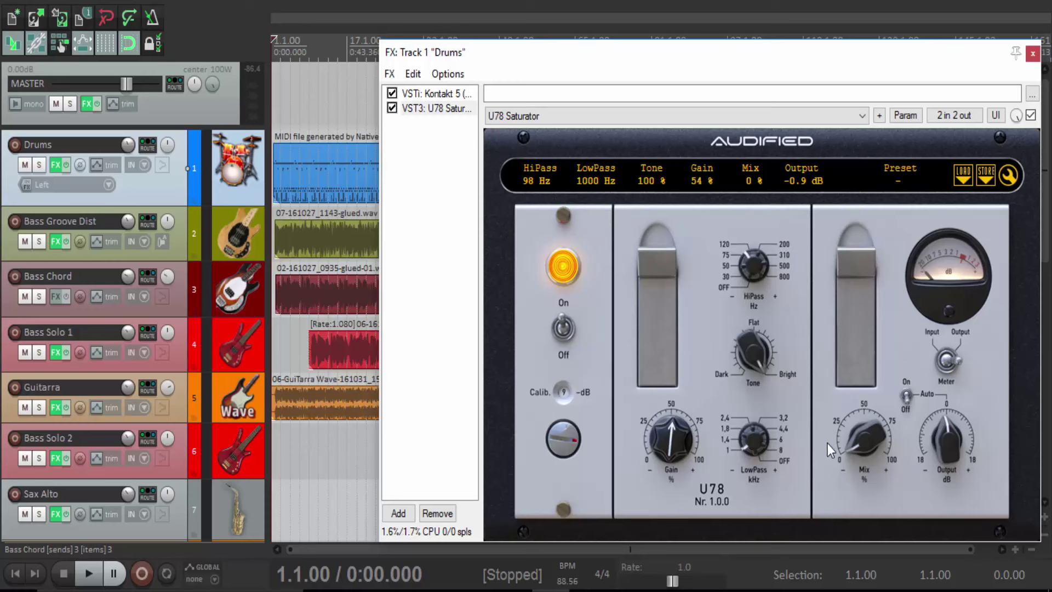
pyautogui.moveTo(749, 350); pyautogui.dragTo(750, 427)
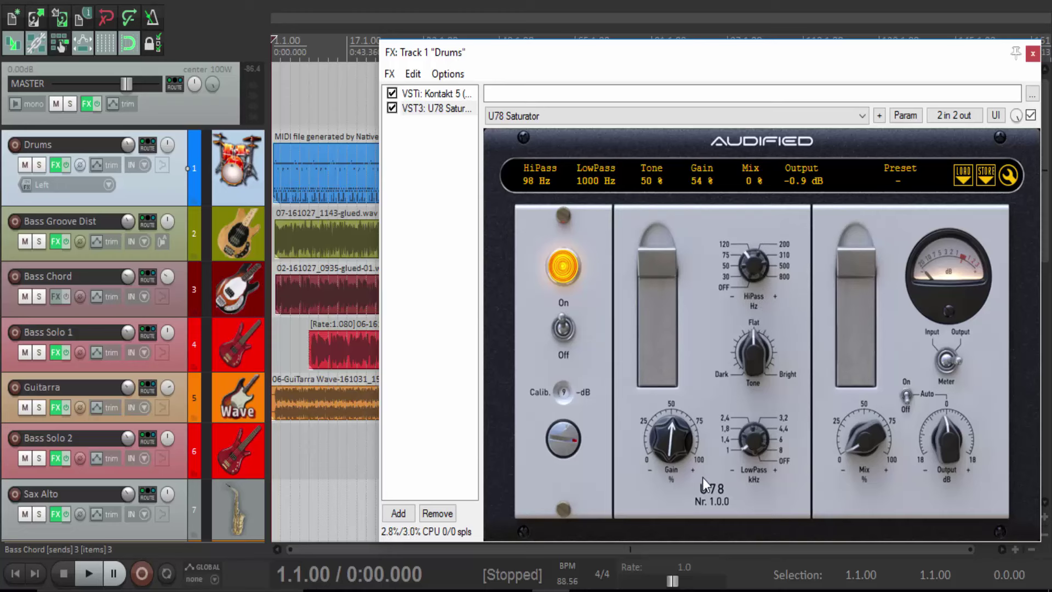
# Vary the Gain from 39 % up to 100 %, leaving it at 64 %.
pyautogui.moveTo(676, 432); pyautogui.dragTo(675, 456)
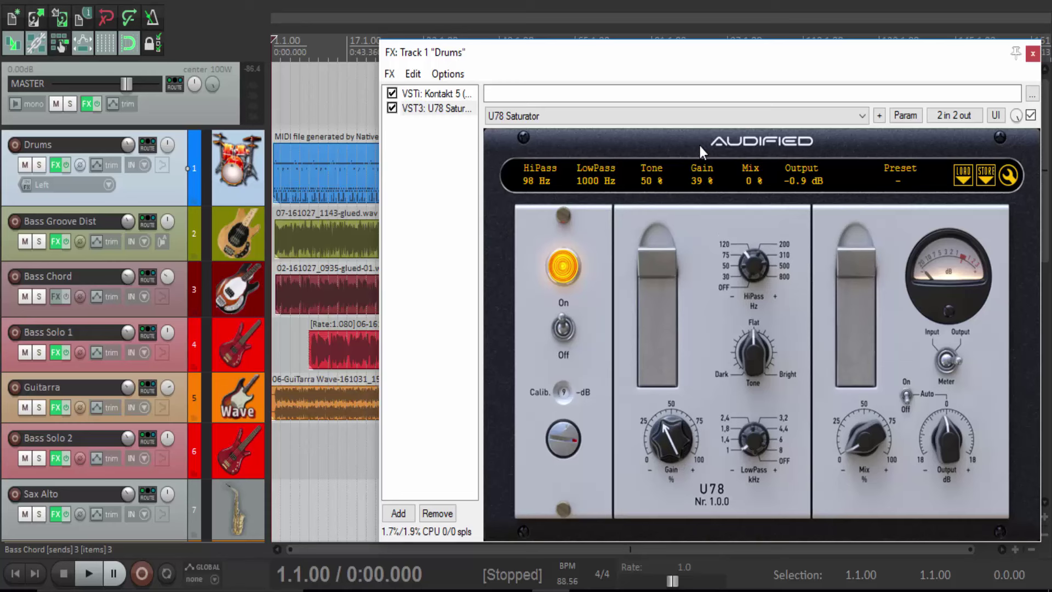
pyautogui.doubleClick(698, 175)
pyautogui.moveTo(671, 432); pyautogui.dragTo(675, 256)
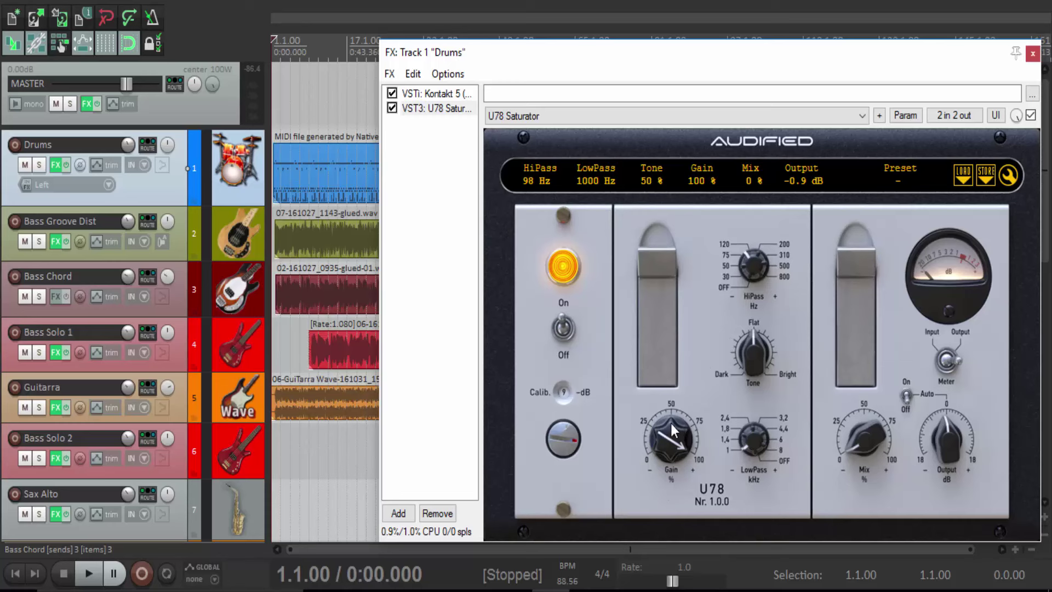
pyautogui.moveTo(670, 423); pyautogui.dragTo(671, 487)
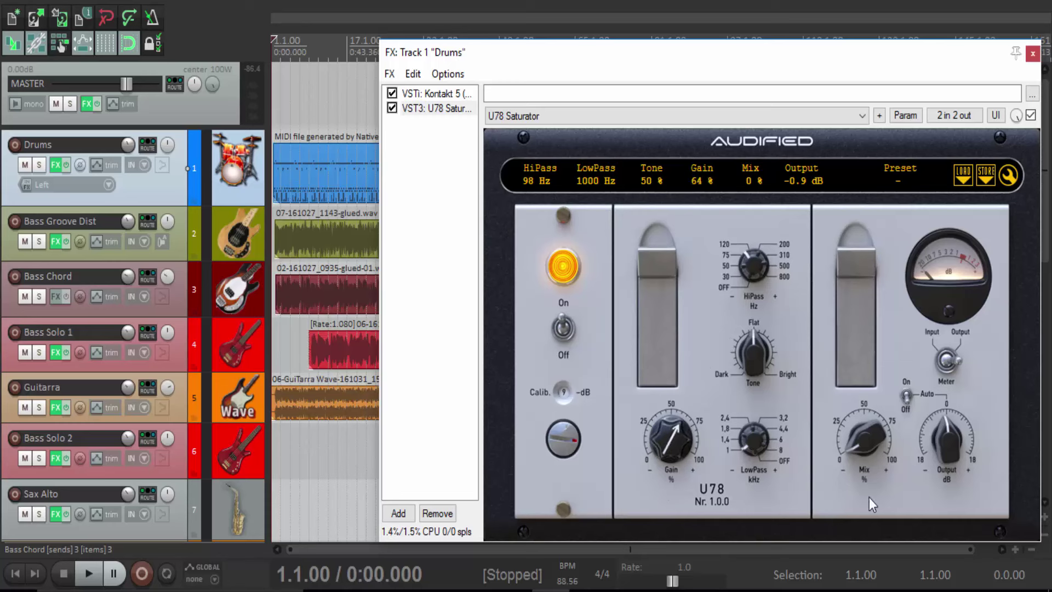
# Raise the Mix to 100 % and the Output to 18.0 dB.
pyautogui.moveTo(862, 438); pyautogui.dragTo(893, 225)
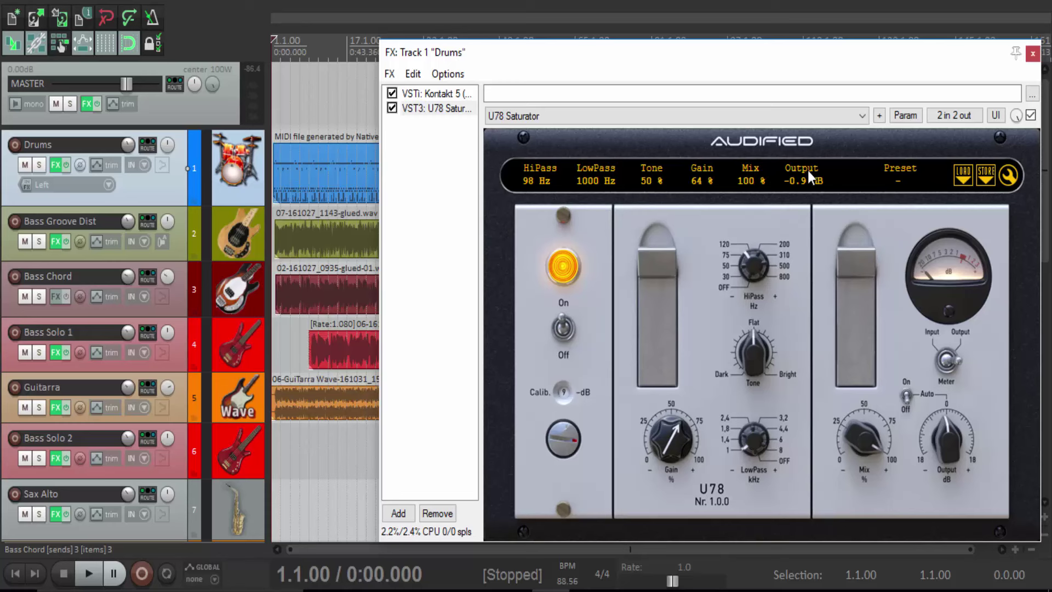
pyautogui.moveTo(956, 442); pyautogui.dragTo(969, 362)
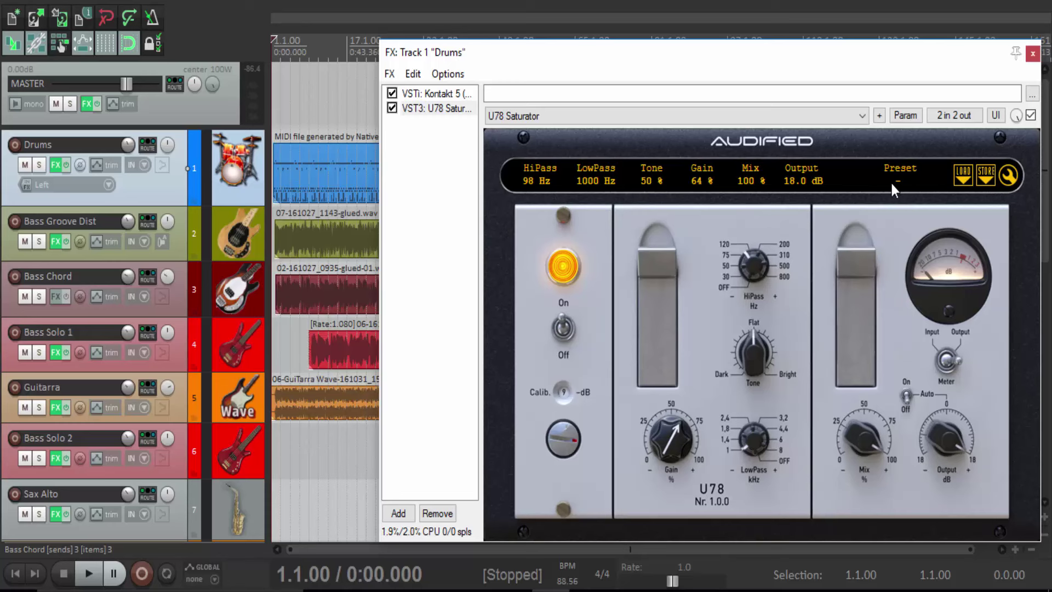
# Load the default U78 Saturator preset.
pyautogui.click(899, 168)
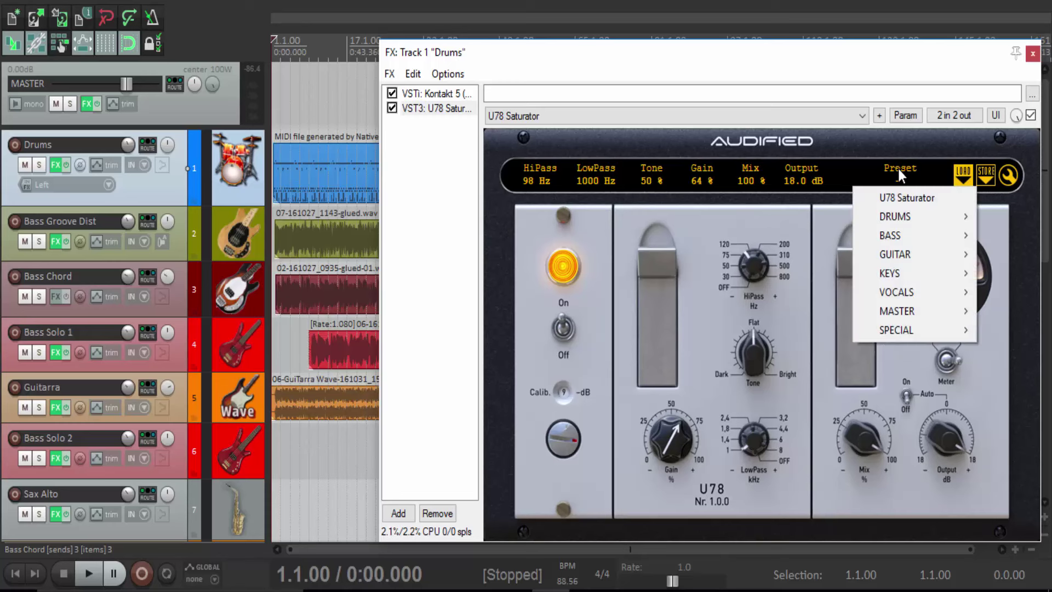
pyautogui.click(899, 200)
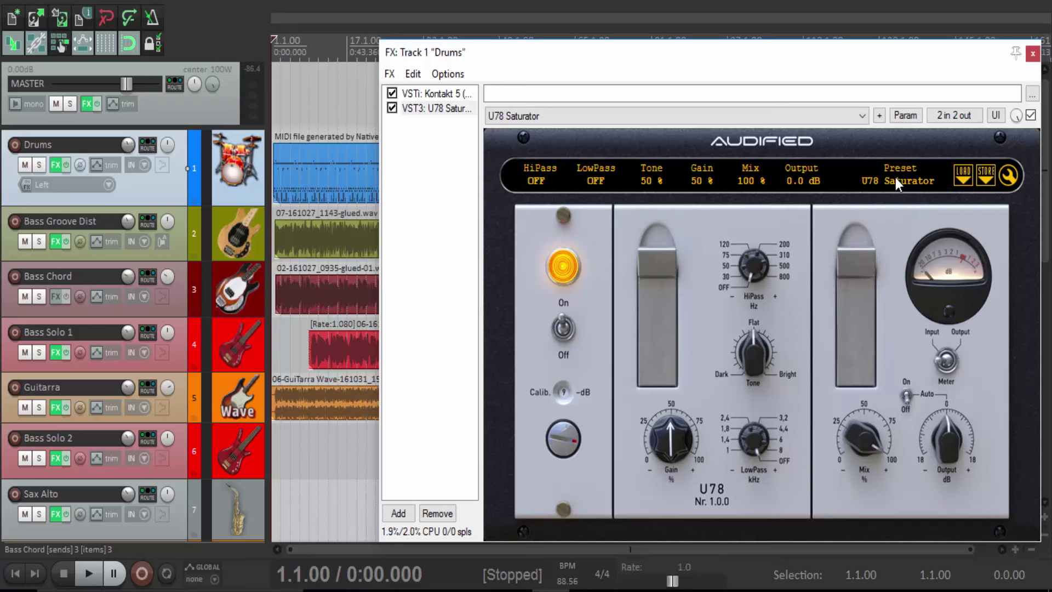
# Browse the preset categories from DRUMS through SPECIAL and close the list without loading one.
pyautogui.click(894, 177)
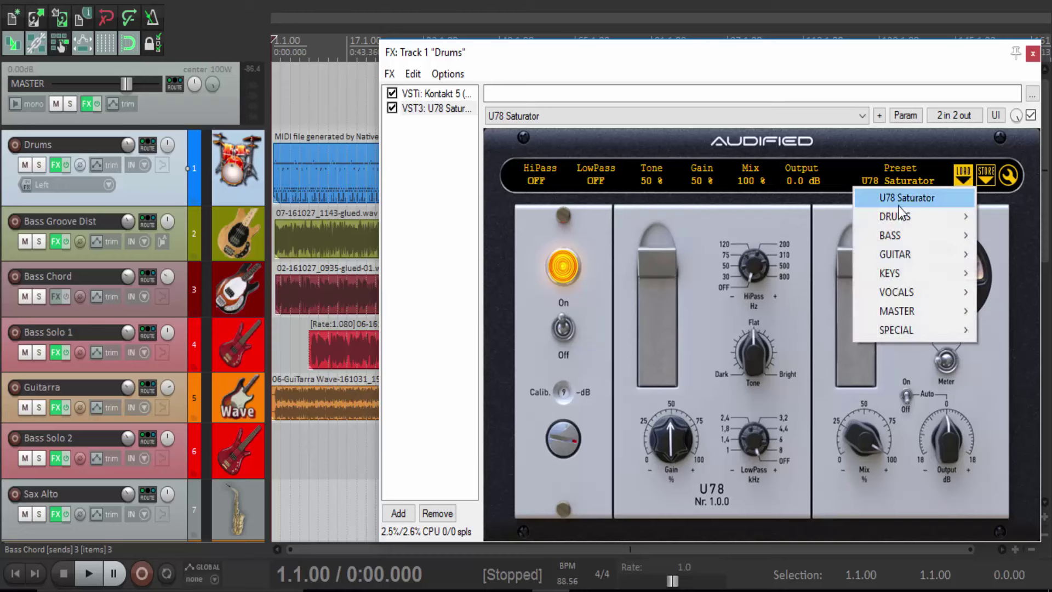
pyautogui.moveTo(897, 208)
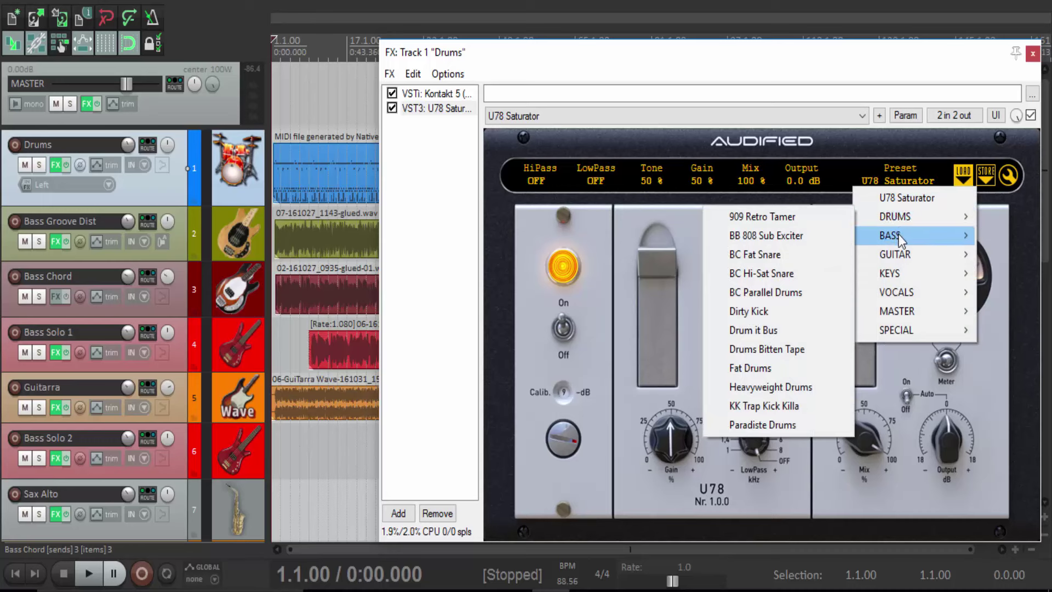
pyautogui.moveTo(899, 239)
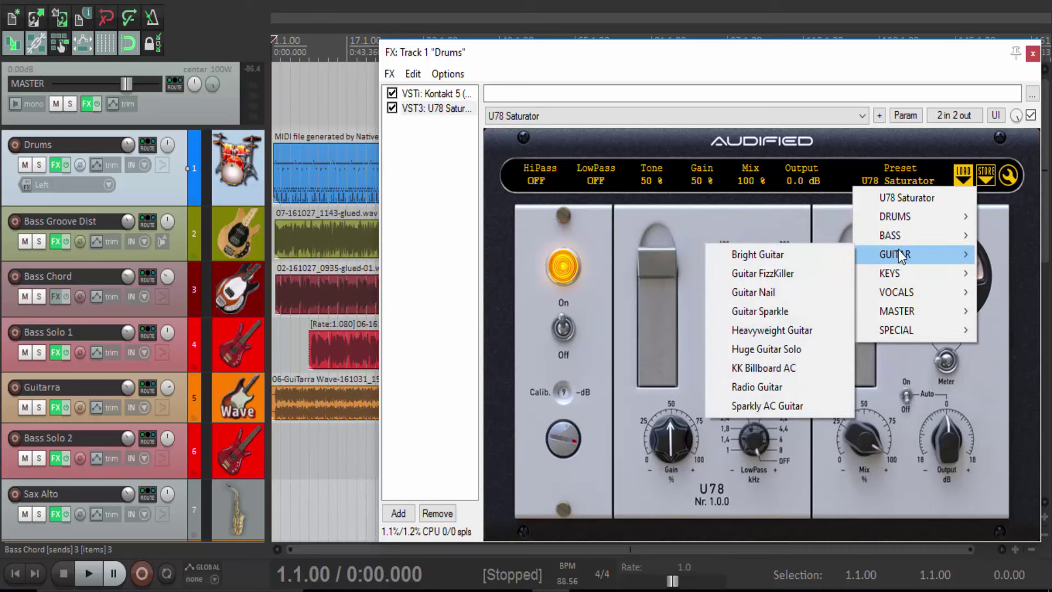
pyautogui.moveTo(898, 276)
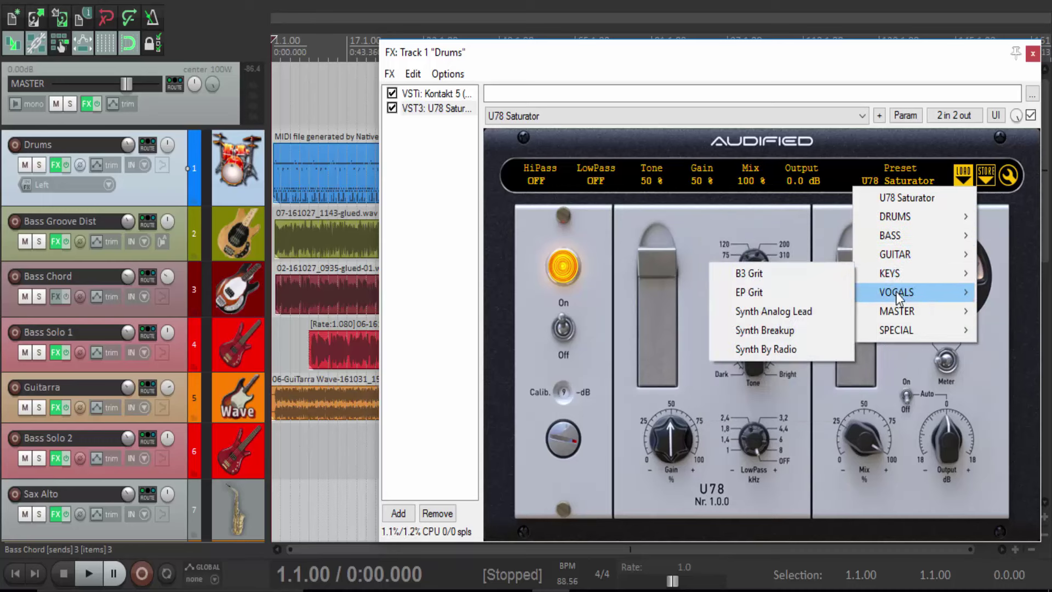
pyautogui.moveTo(896, 312)
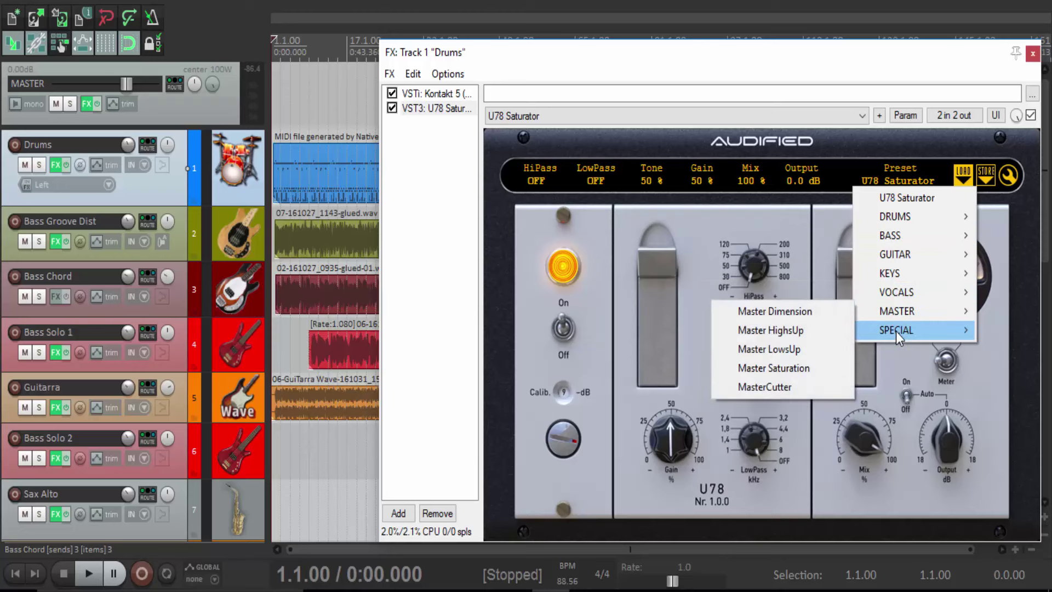
pyautogui.moveTo(896, 331)
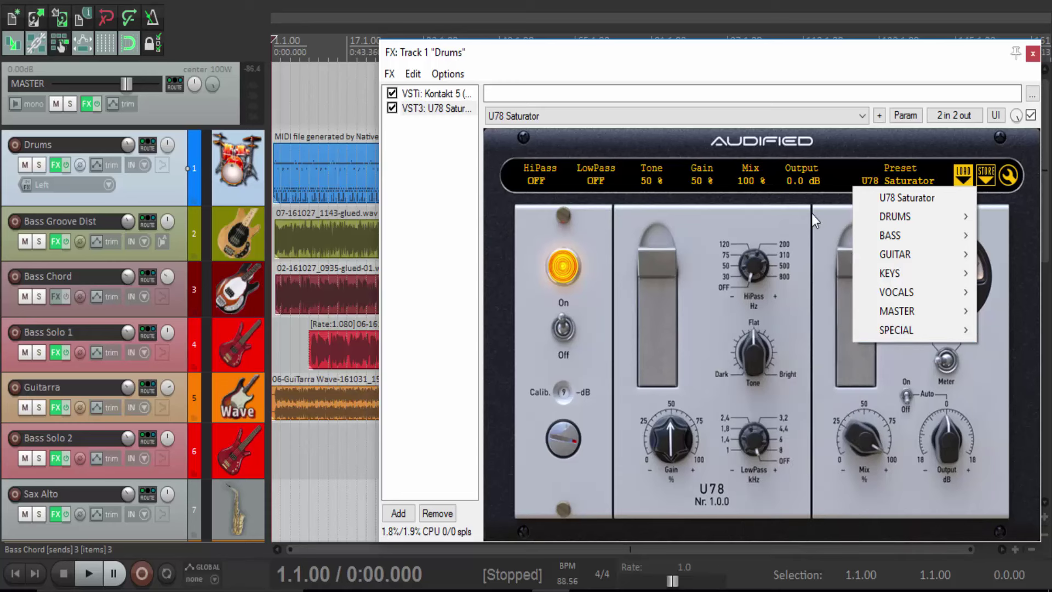
pyautogui.click(828, 221)
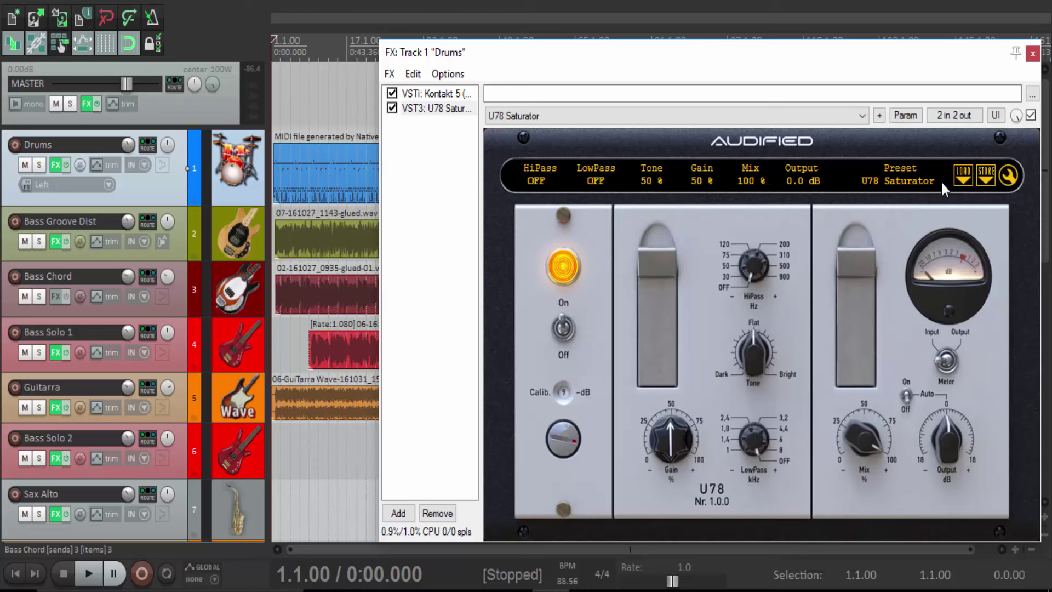
# Look through the preset loading list and the options for storing a preset, closing both unchanged.
pyautogui.click(967, 171)
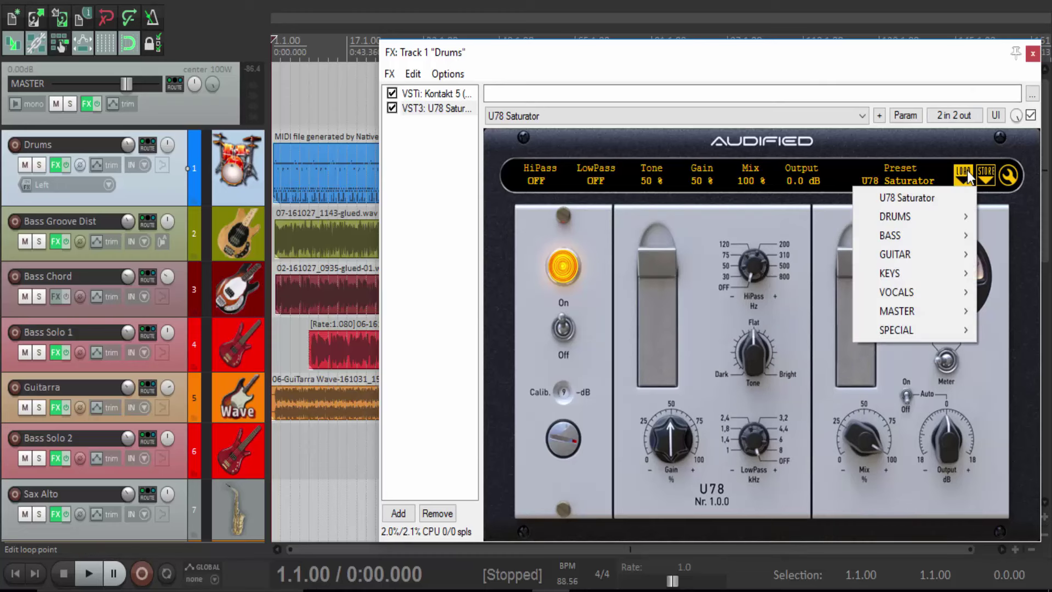
pyautogui.moveTo(938, 215)
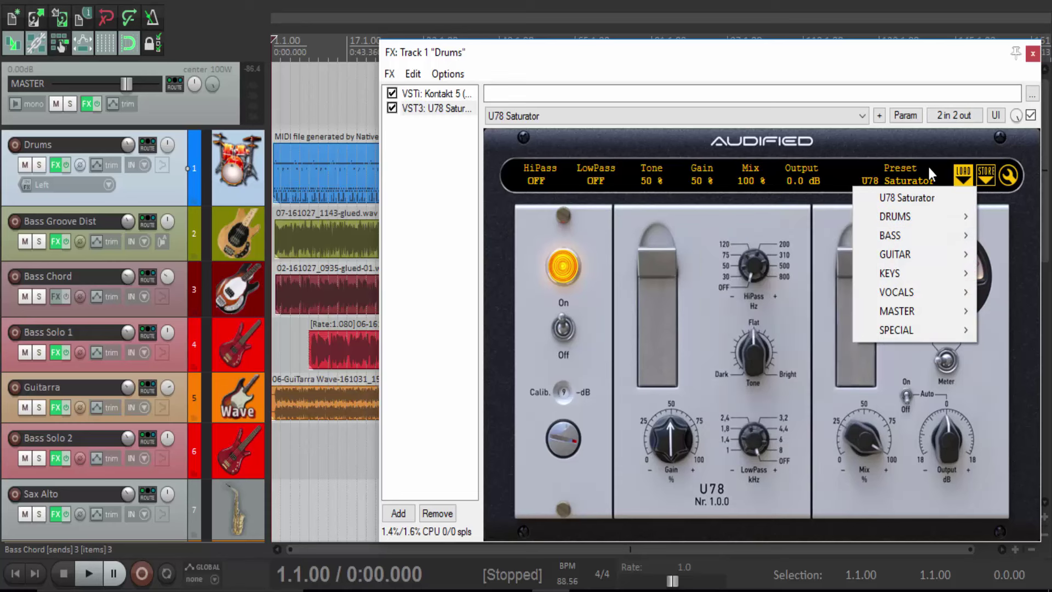
pyautogui.click(987, 173)
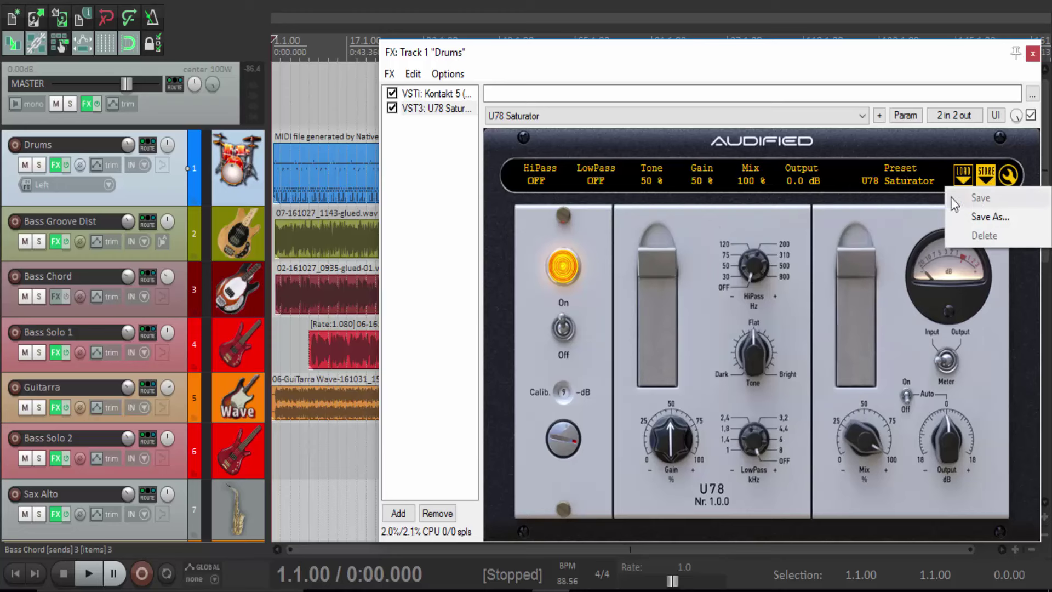
pyautogui.click(962, 174)
pyautogui.click(959, 174)
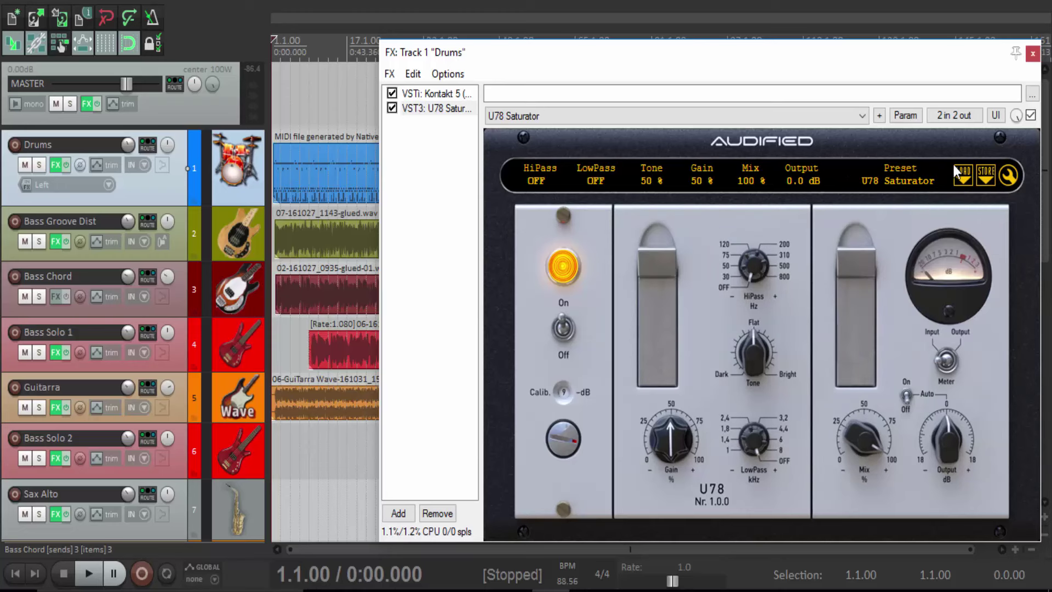
# Change the plugin's display color to light blue by shifting the hue and lowering saturation and brightness, and accept it.
pyautogui.click(1006, 175)
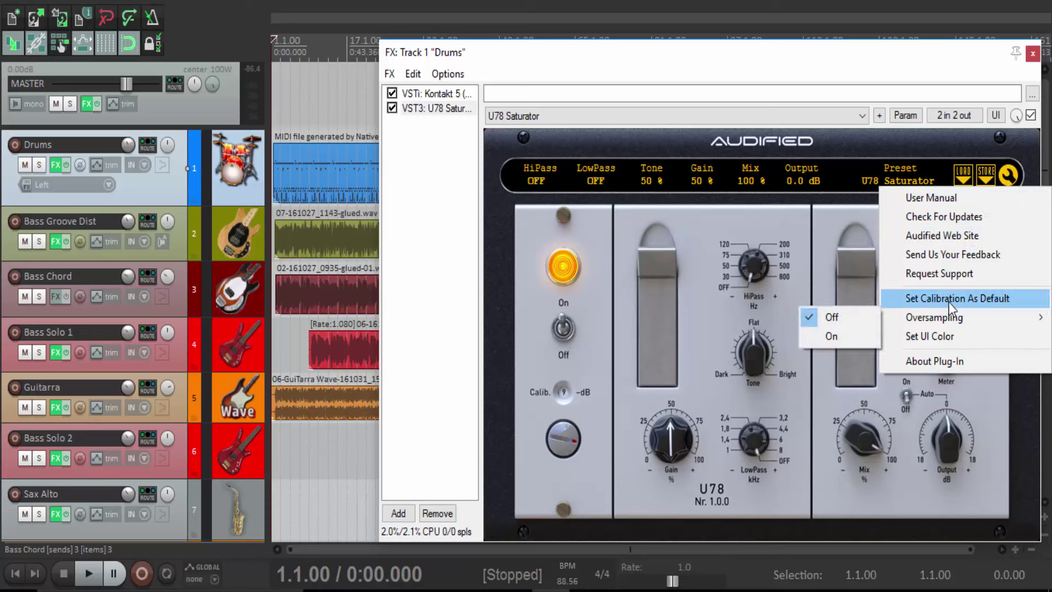
pyautogui.moveTo(956, 317)
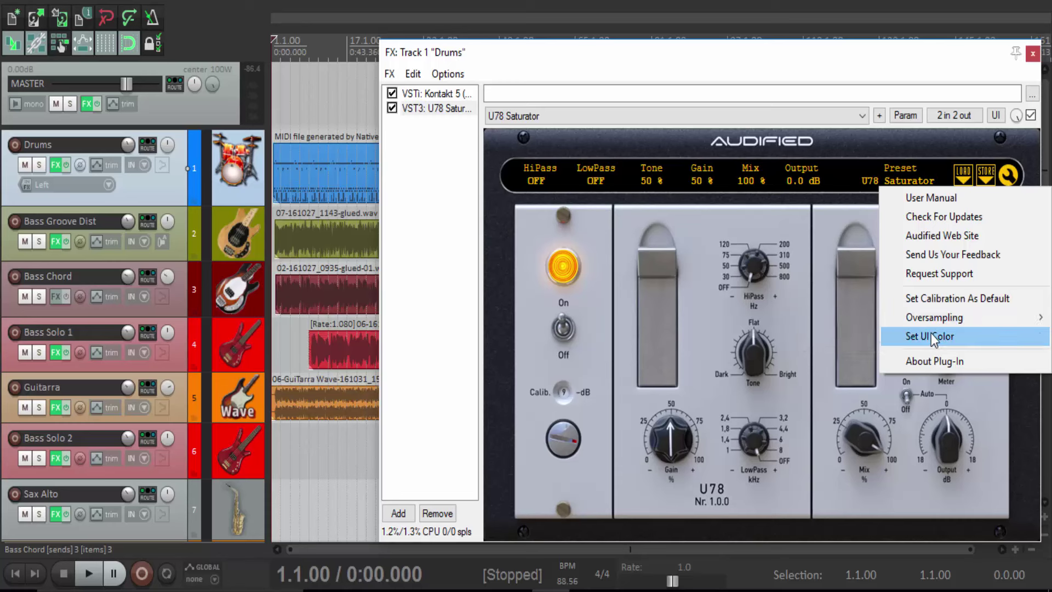
pyautogui.click(931, 333)
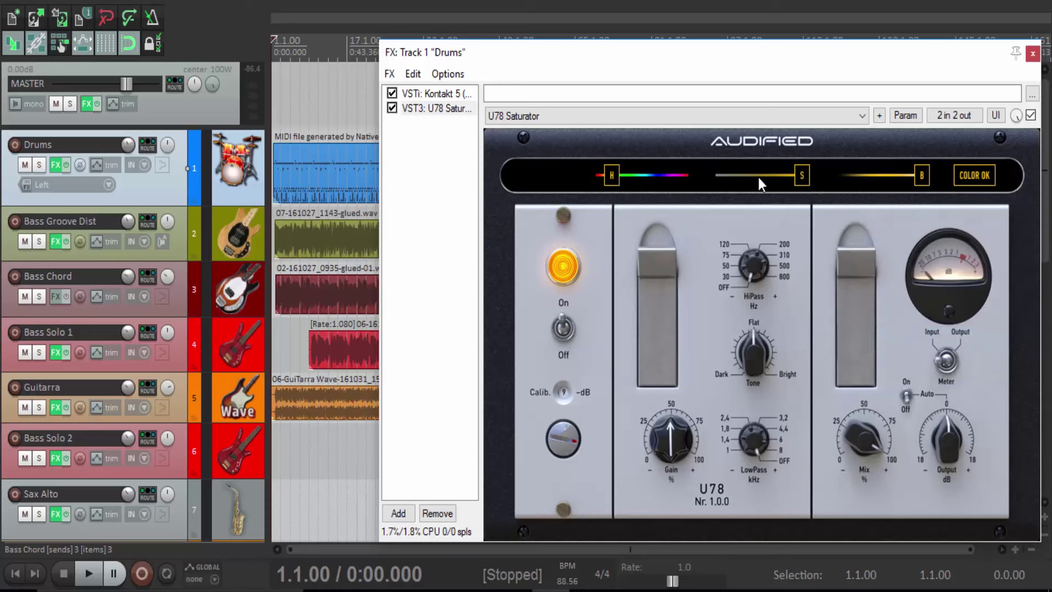
pyautogui.moveTo(614, 174); pyautogui.dragTo(647, 176)
pyautogui.moveTo(797, 177); pyautogui.dragTo(766, 176)
pyautogui.moveTo(922, 176); pyautogui.dragTo(907, 178)
pyautogui.click(989, 182)
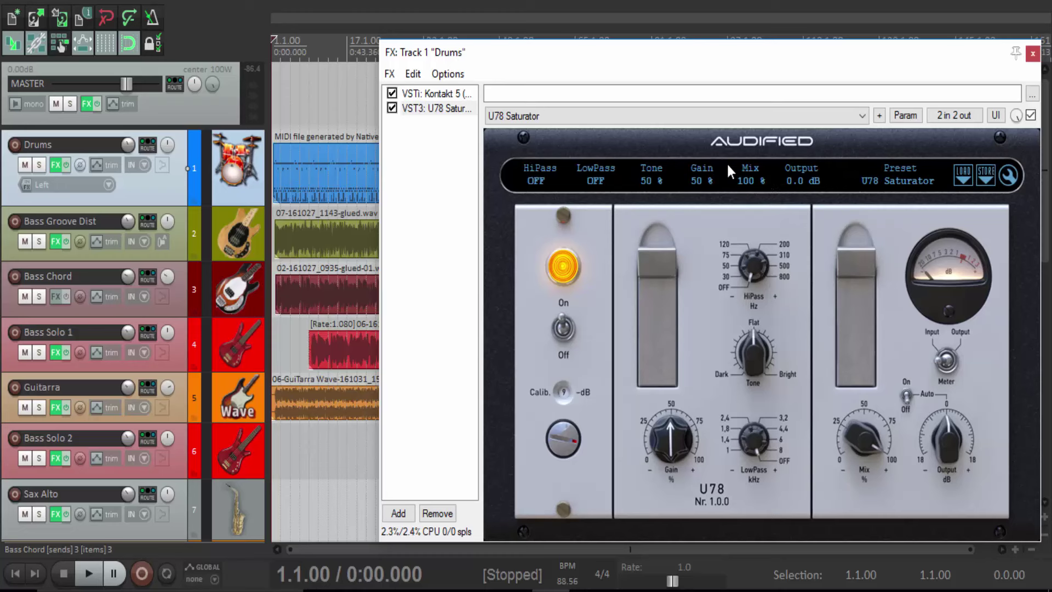
# Solo the Drums track, switch the U78 Saturator off and start playback to hear the unprocessed drums.
pyautogui.click(226, 184)
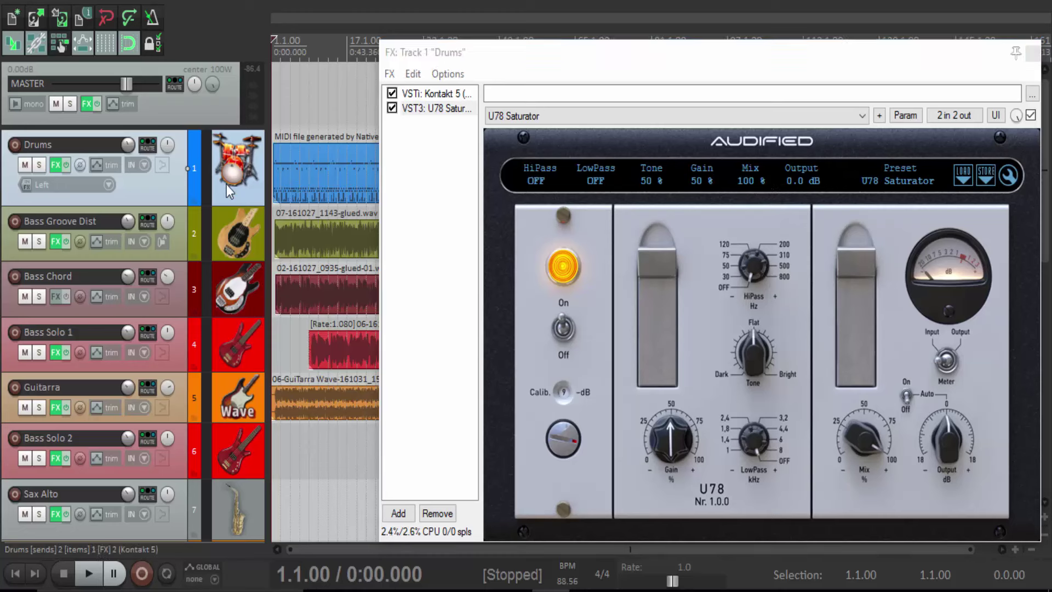
pyautogui.click(39, 164)
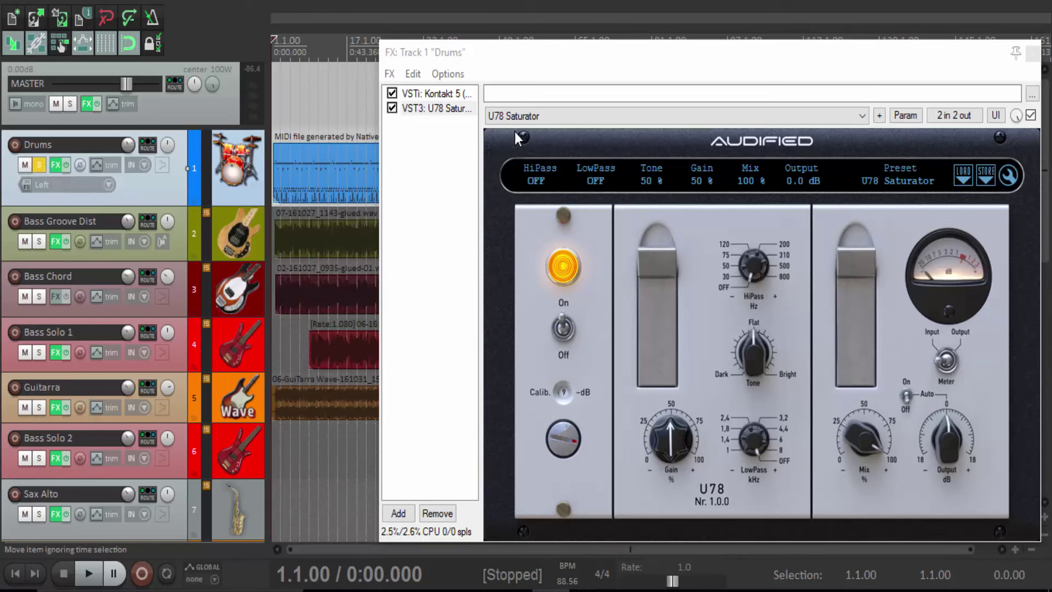
pyautogui.click(900, 182)
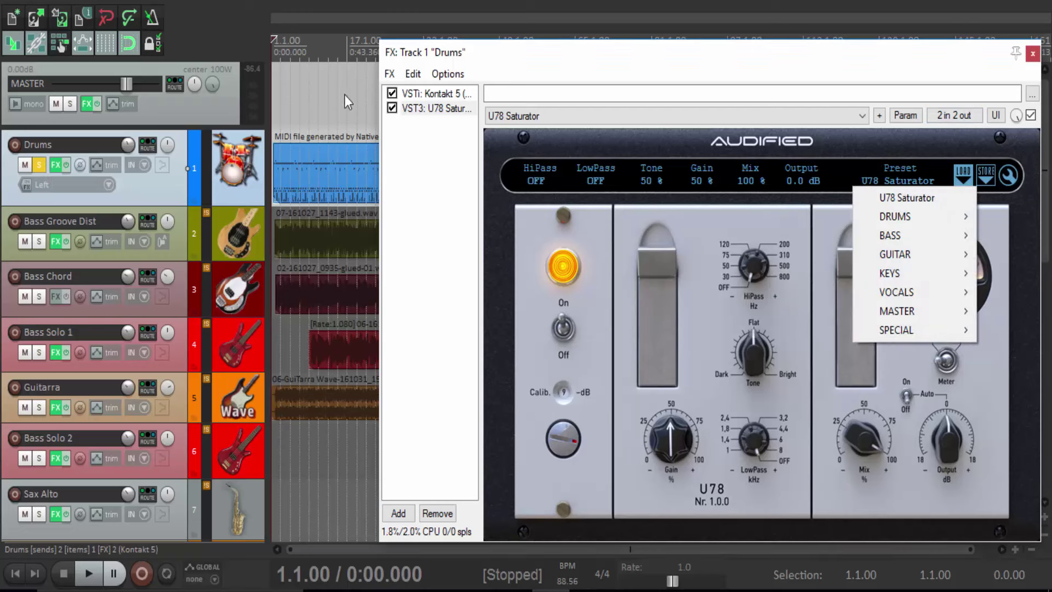
pyautogui.click(567, 329)
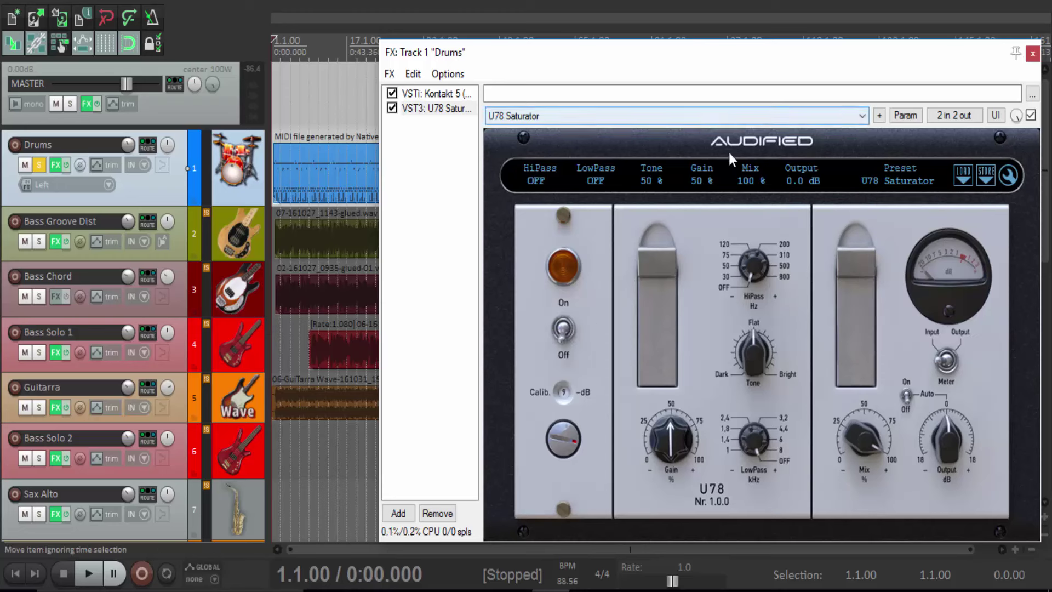
pyautogui.click(96, 568)
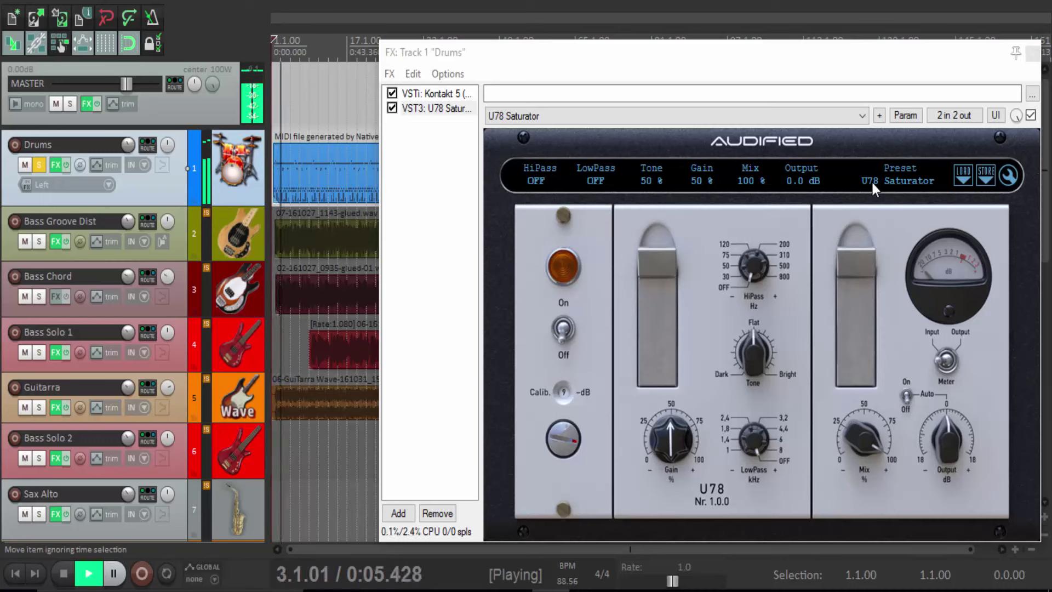
# Load the Drums Bitten Tape preset from DRUMS and compare it during playback with the saturator bypassed and active.
pyautogui.click(910, 184)
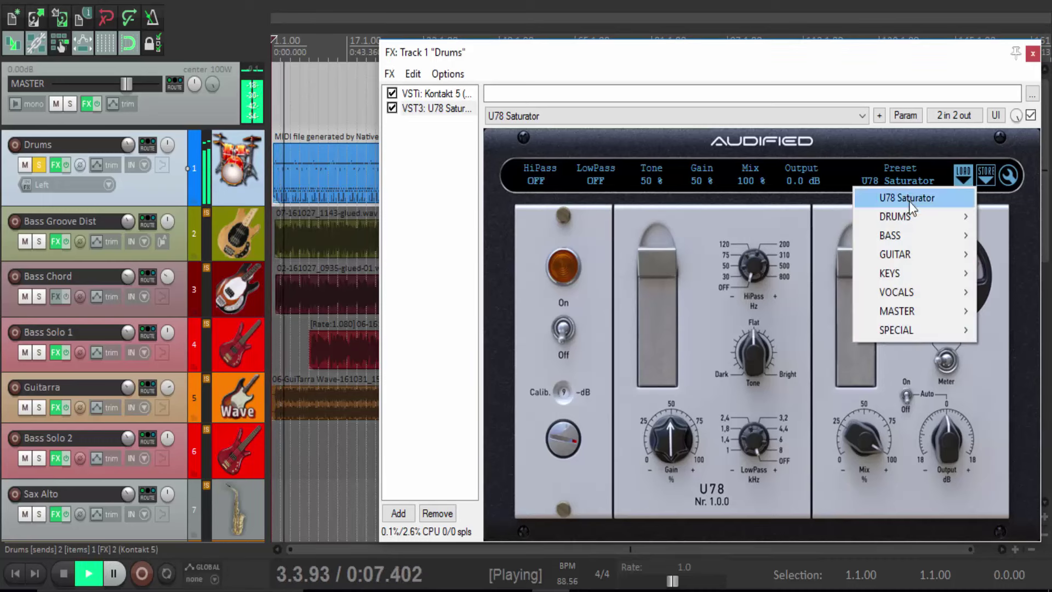
pyautogui.moveTo(909, 214)
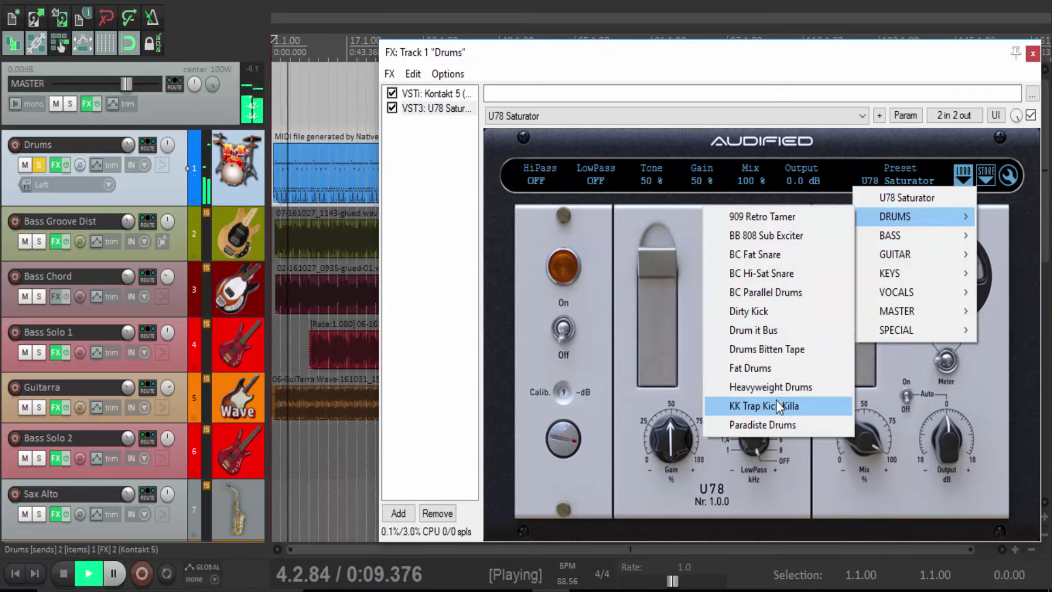
pyautogui.click(790, 351)
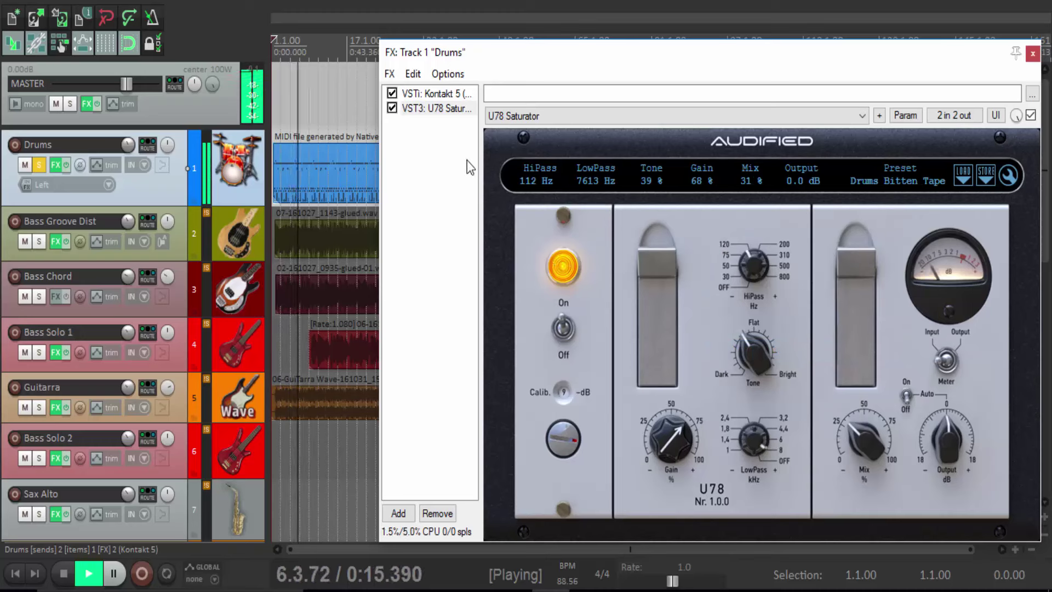
pyautogui.click(565, 336)
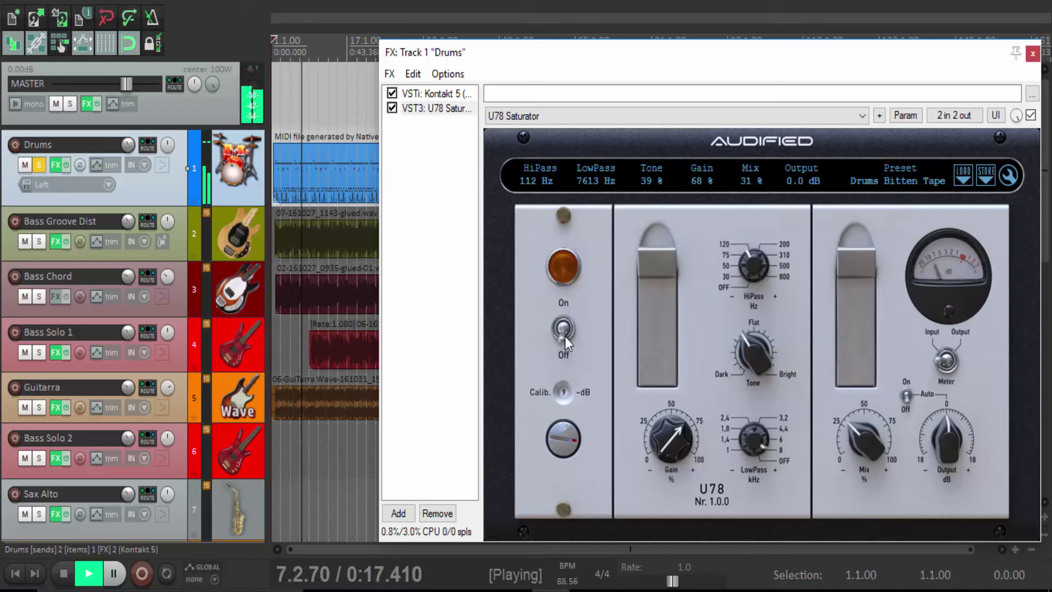
pyautogui.click(564, 334)
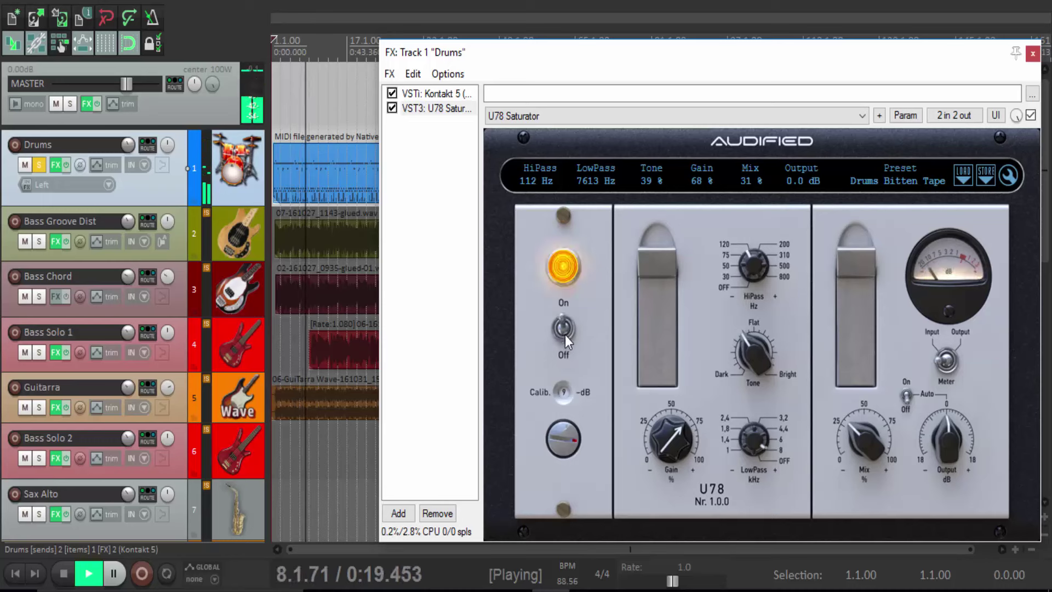
pyautogui.click(392, 108)
pyautogui.click(392, 108)
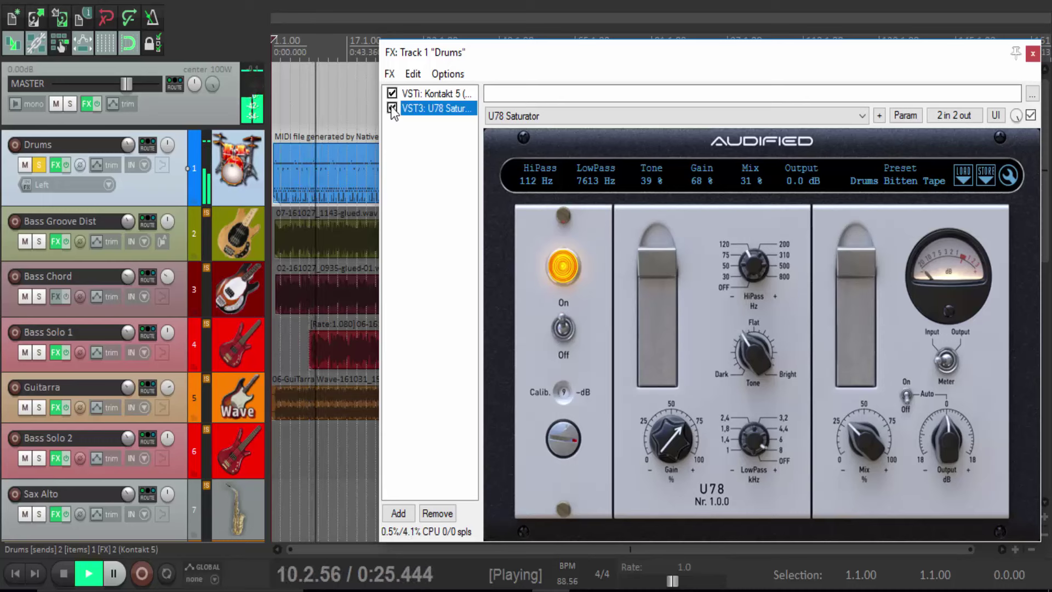
# Audition the BB 808 Sub Exciter preset from the DRUMS category.
pyautogui.click(891, 184)
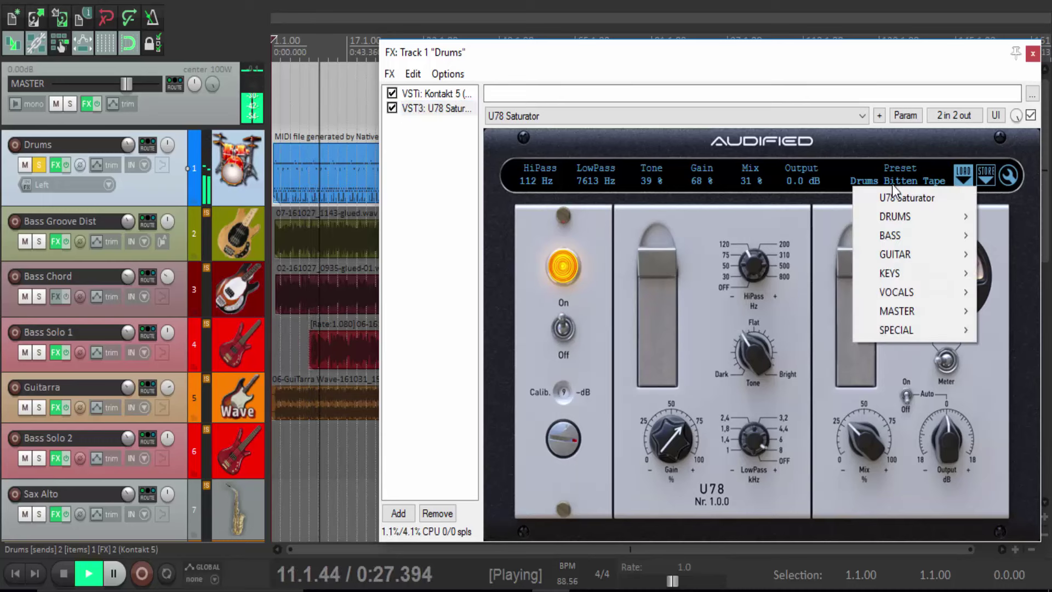
pyautogui.moveTo(906, 220)
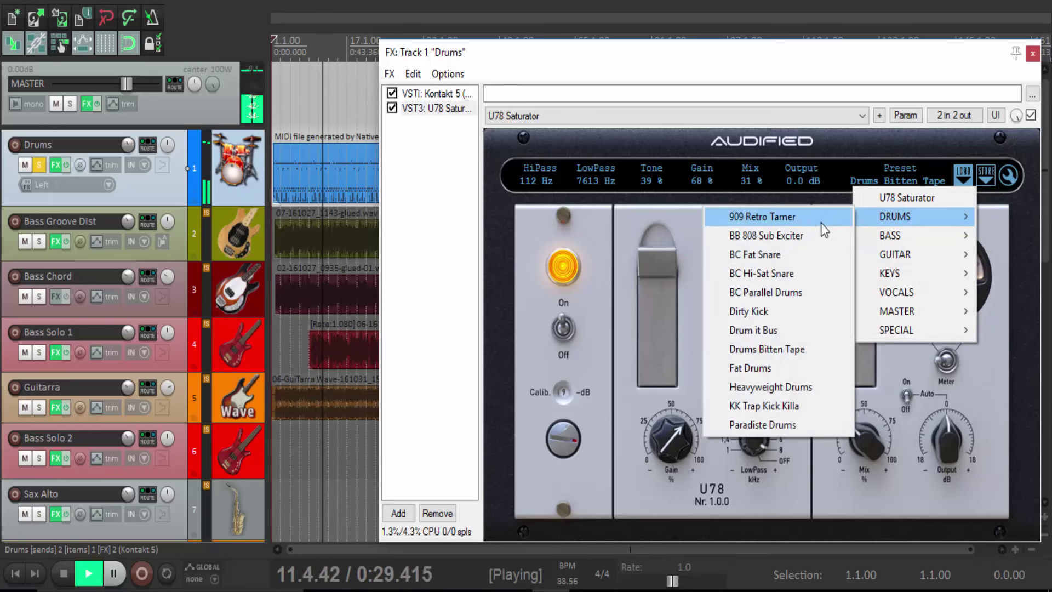
pyautogui.click(805, 236)
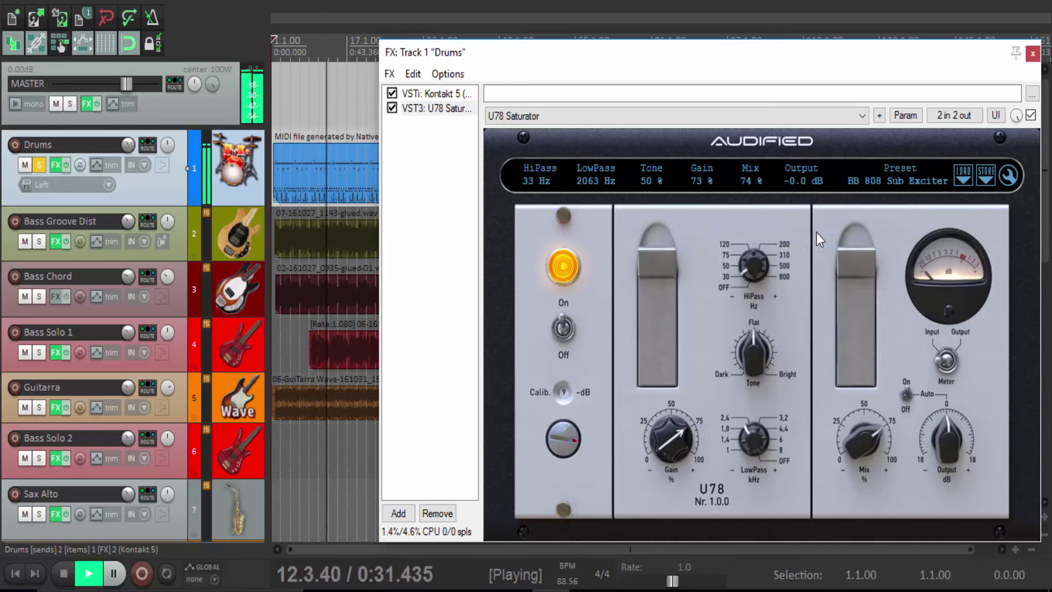
# Audition the Drum it Bus preset from DRUMS, switching the saturator off and back on to compare.
pyautogui.click(922, 184)
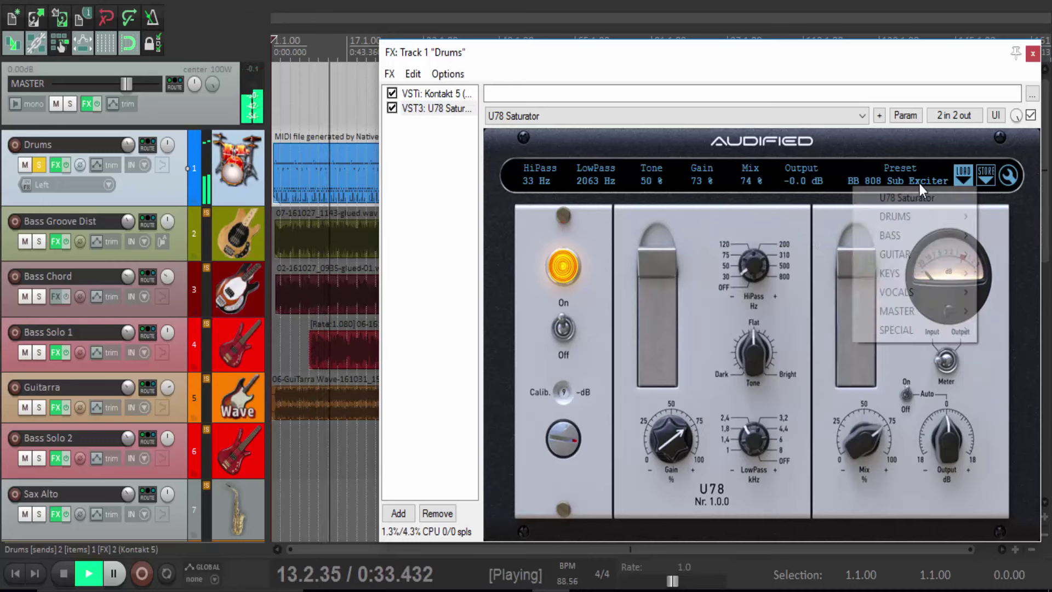
pyautogui.moveTo(914, 217)
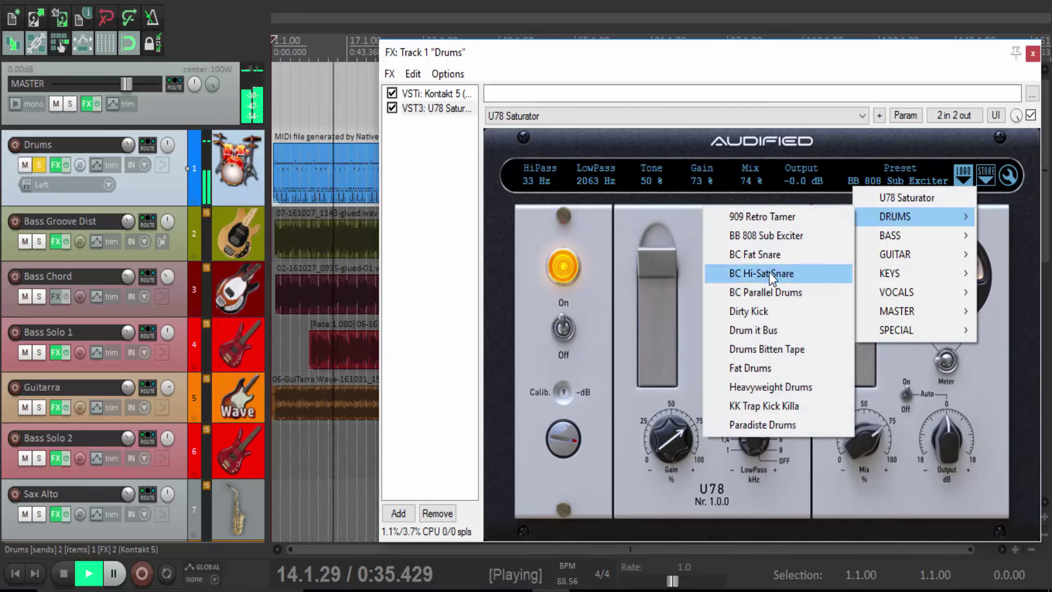
pyautogui.click(786, 330)
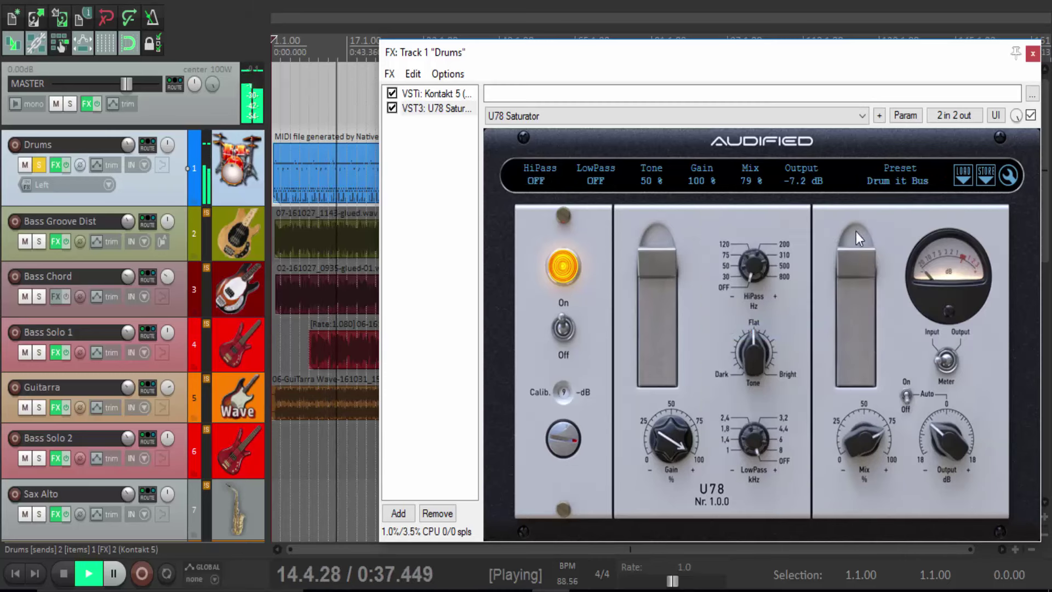
pyautogui.click(564, 330)
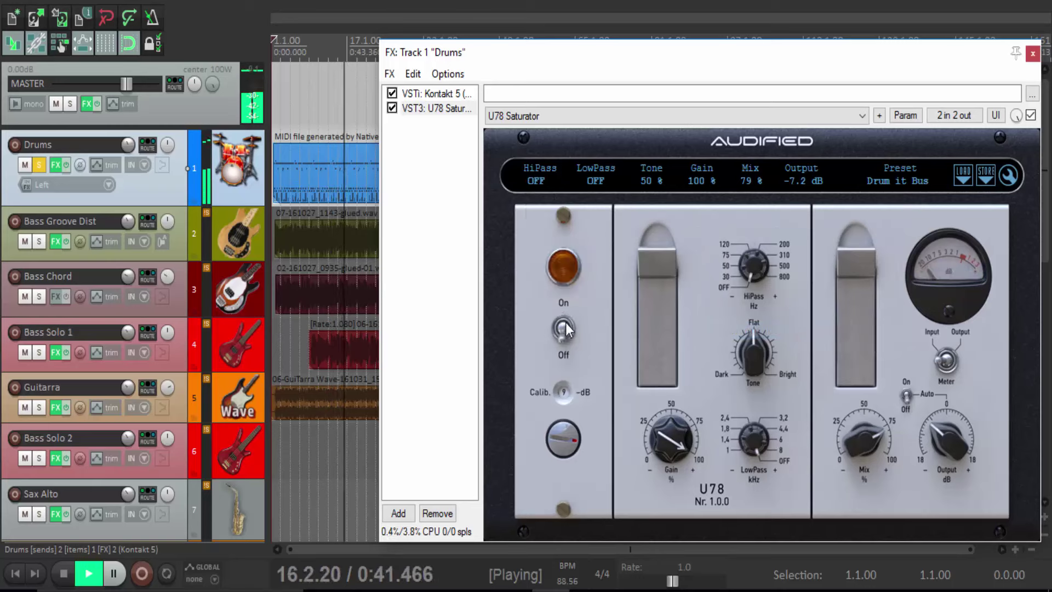
pyautogui.click(565, 328)
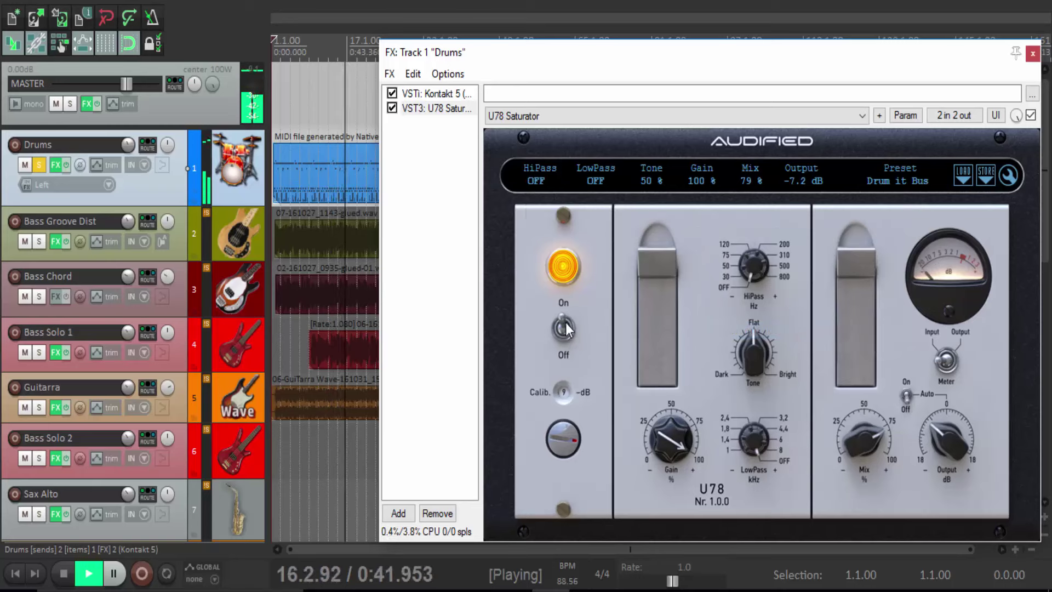
# Audition the KK Trap Kick Killa preset from the DRUMS category.
pyautogui.click(904, 185)
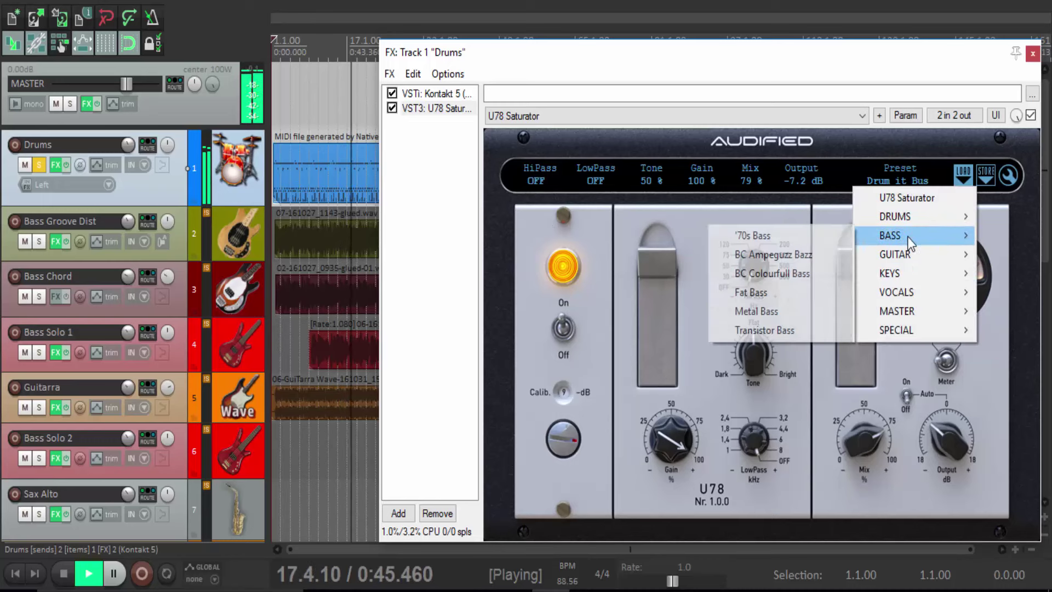
pyautogui.moveTo(949, 217)
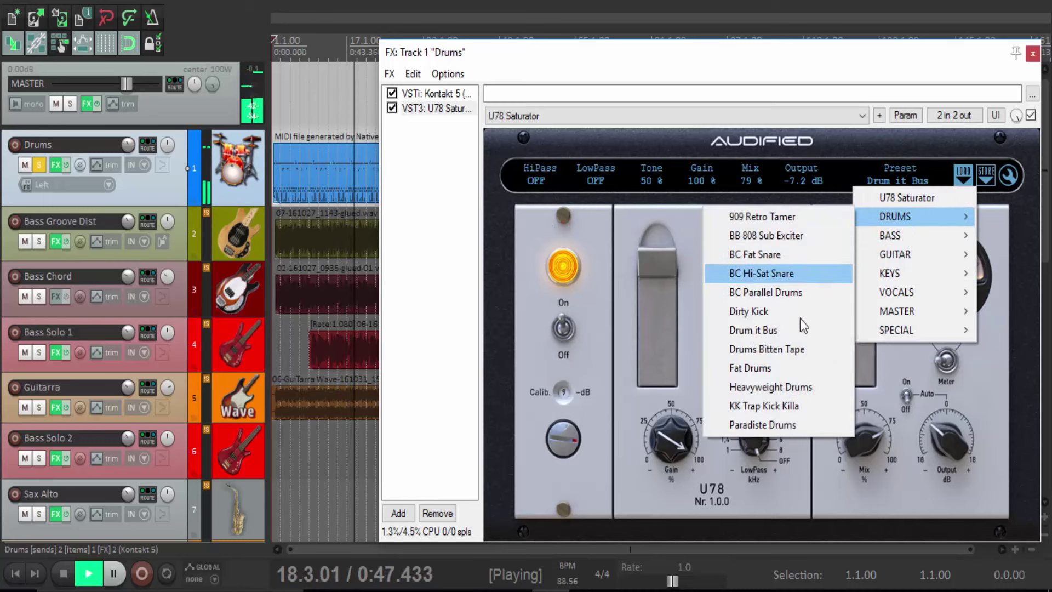
pyautogui.click(793, 406)
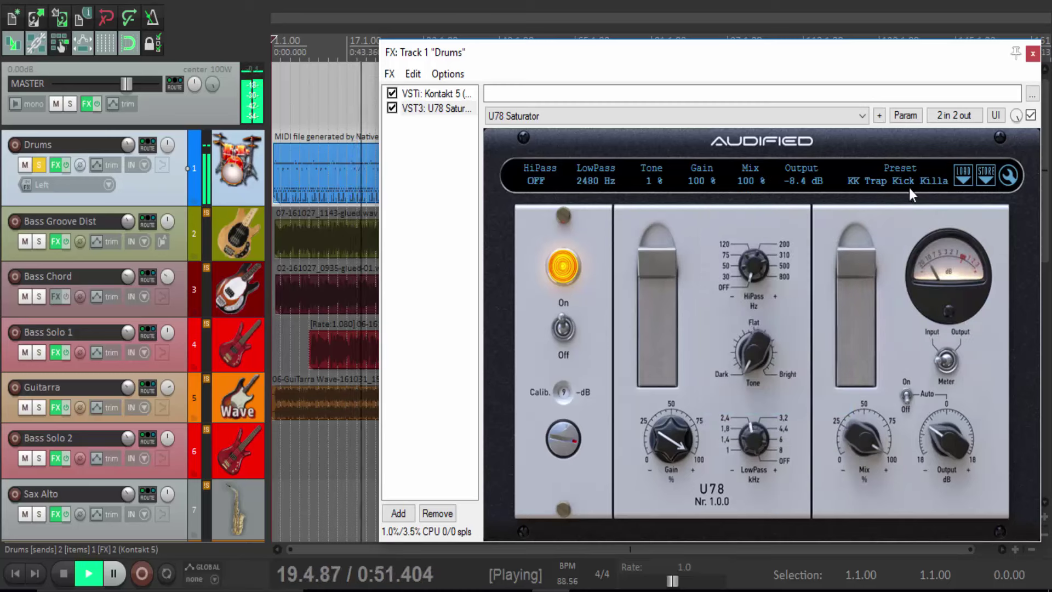
# Audition the BC Parallel Drums preset from DRUMS, switching the saturator off and back on to compare.
pyautogui.click(921, 179)
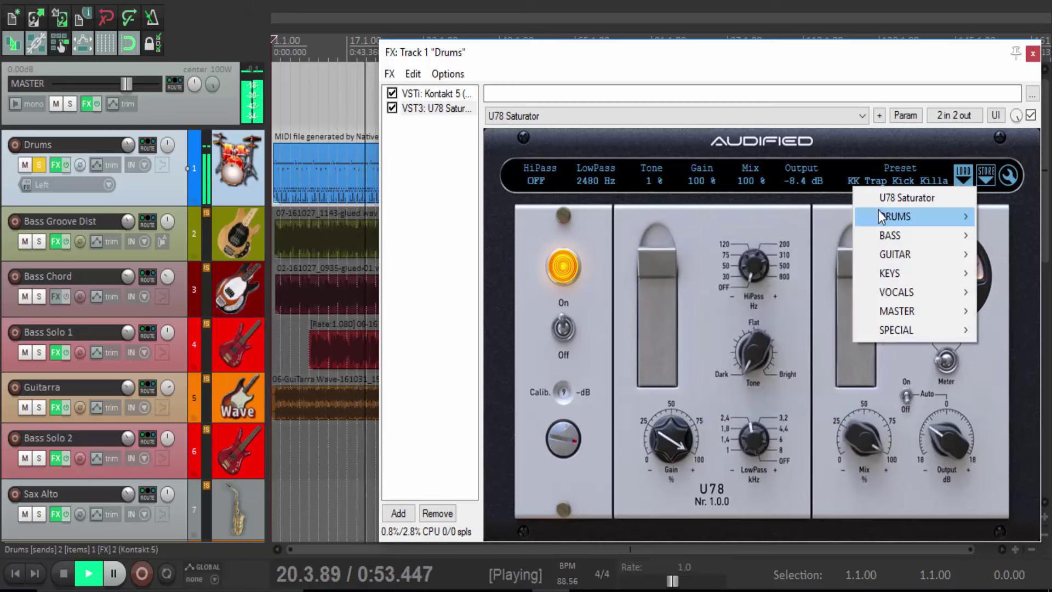
pyautogui.moveTo(878, 210)
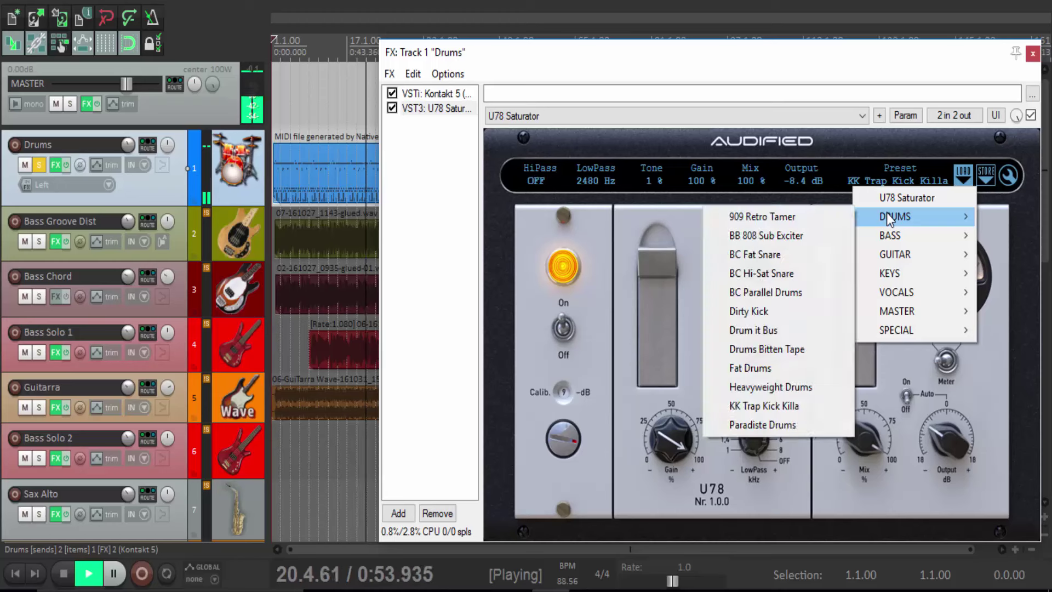
pyautogui.click(773, 289)
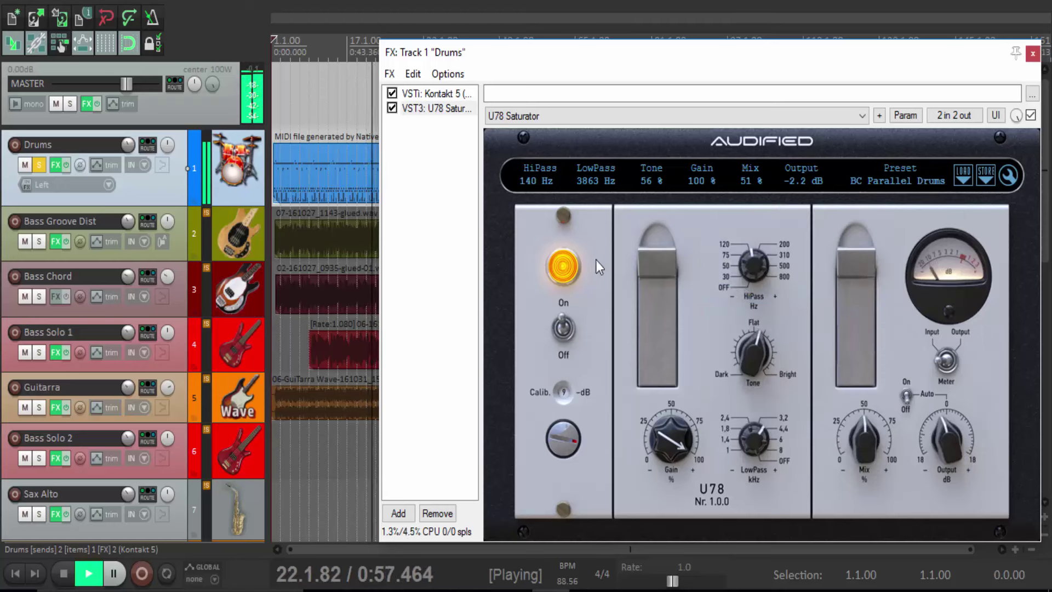
pyautogui.click(561, 332)
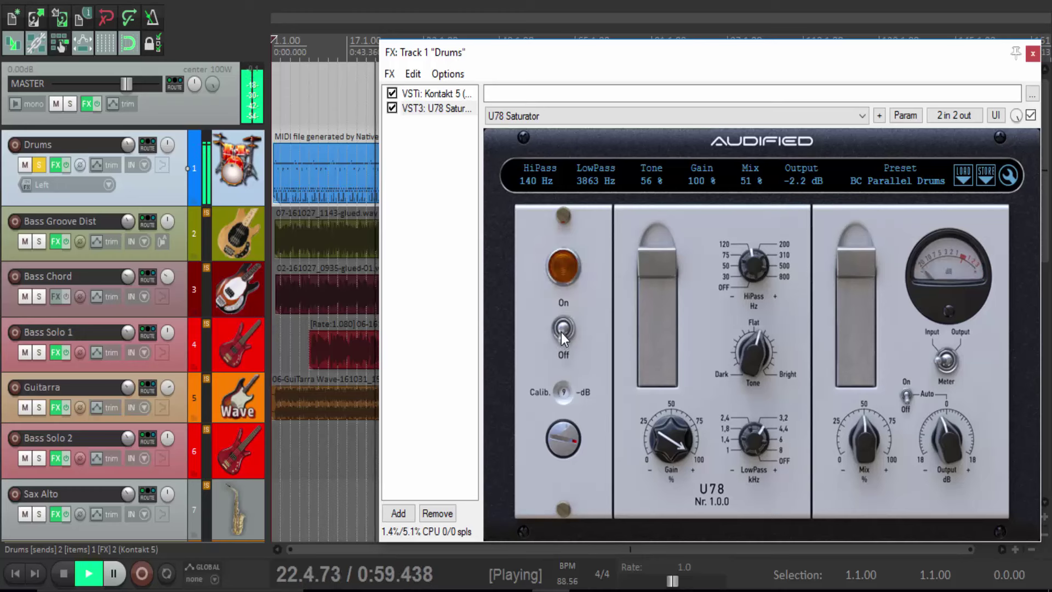
pyautogui.click(561, 333)
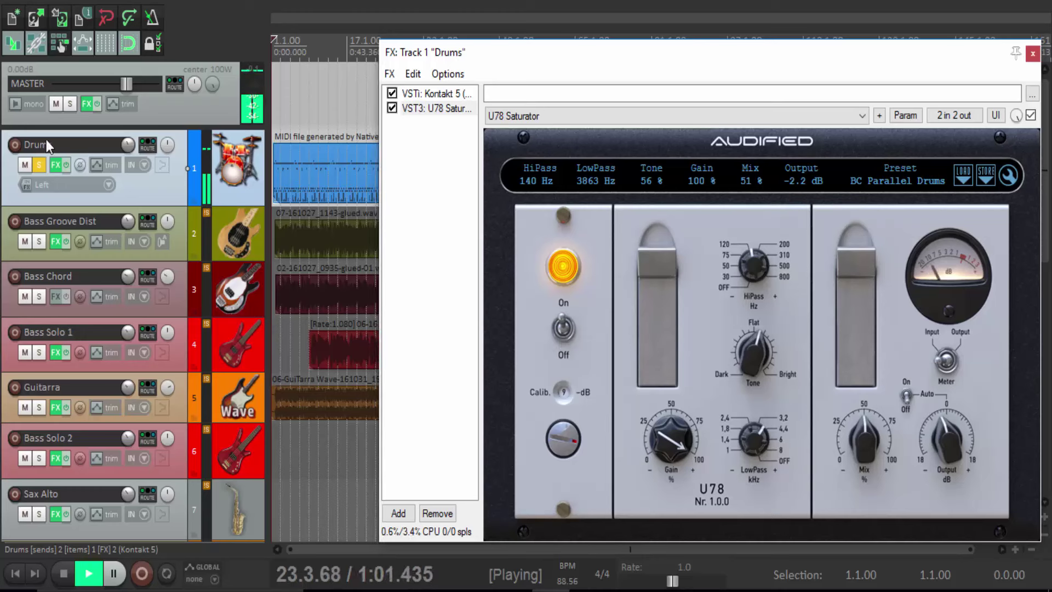
# Unsolo the Drums track and load the Drums Bitten Tape preset to hear it in the full mix.
pyautogui.click(39, 166)
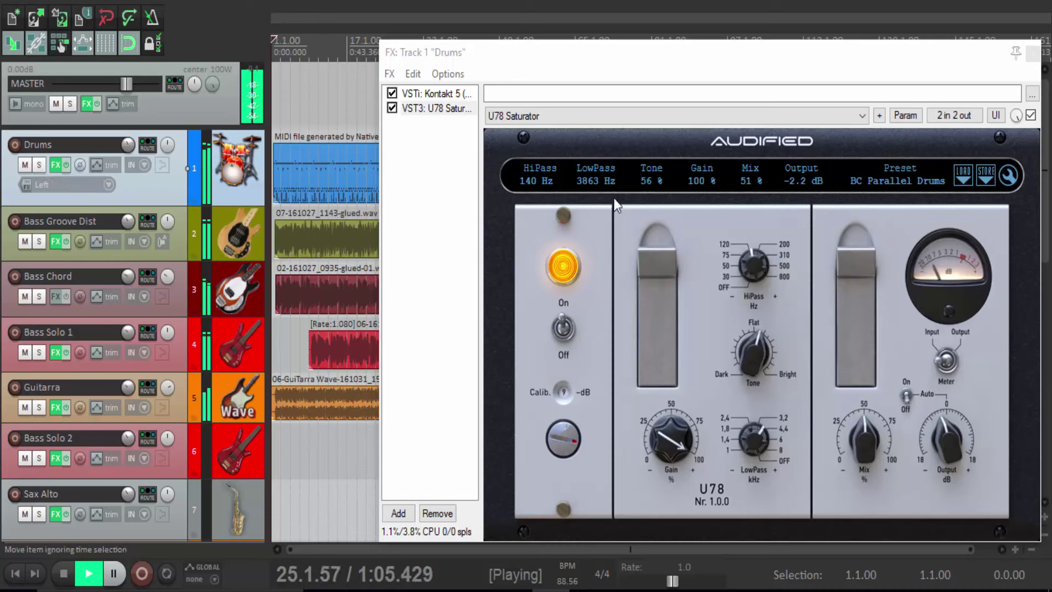
pyautogui.click(908, 179)
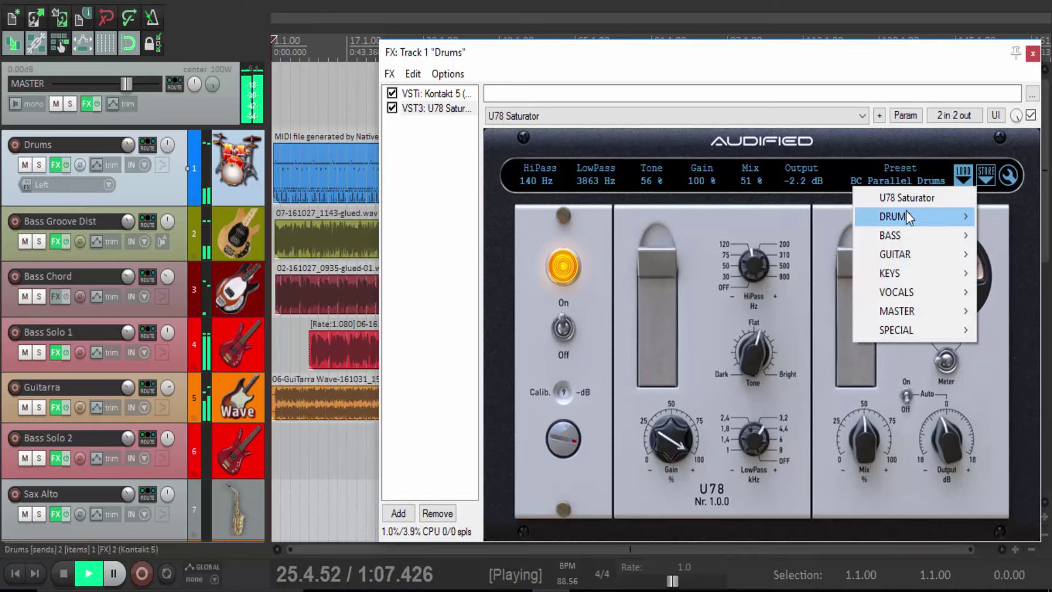
pyautogui.moveTo(907, 214)
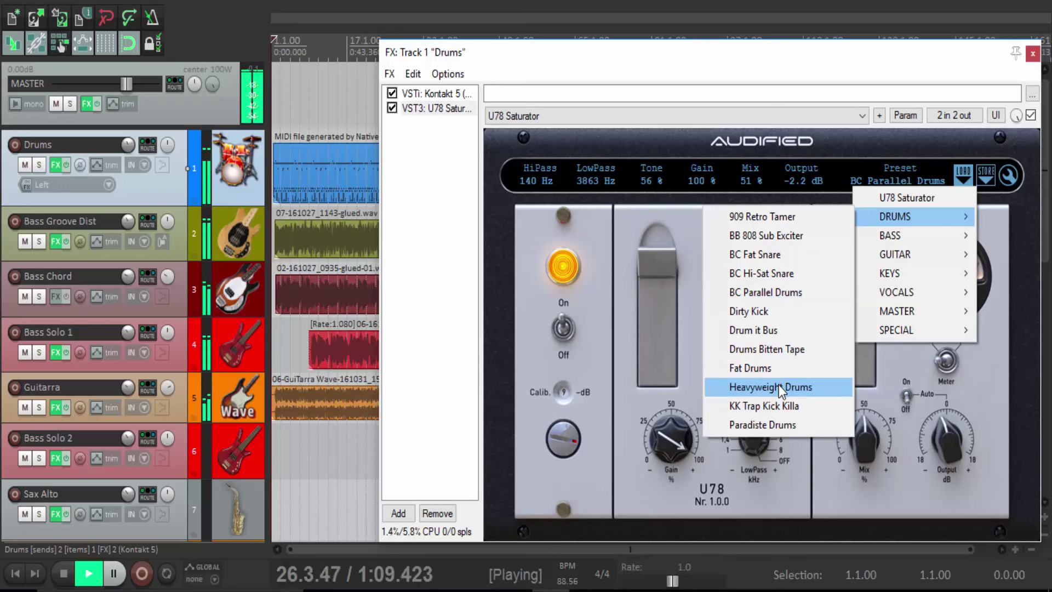
pyautogui.click(781, 349)
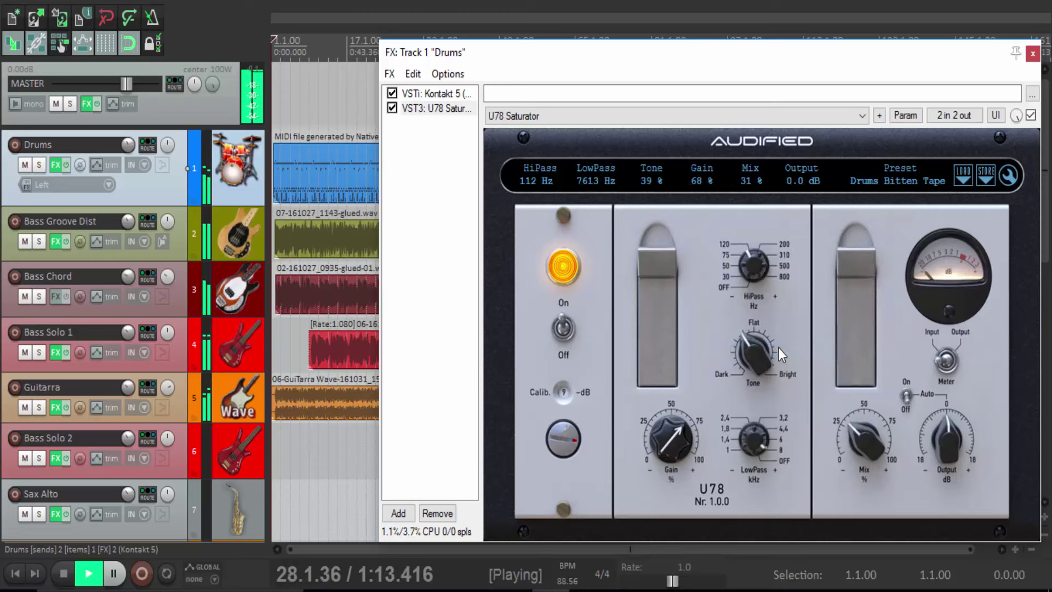
# Compare the drums with the saturator switched off and back on, and set its Mix to 40 % and Output to 2.9 dB.
pyautogui.click(562, 328)
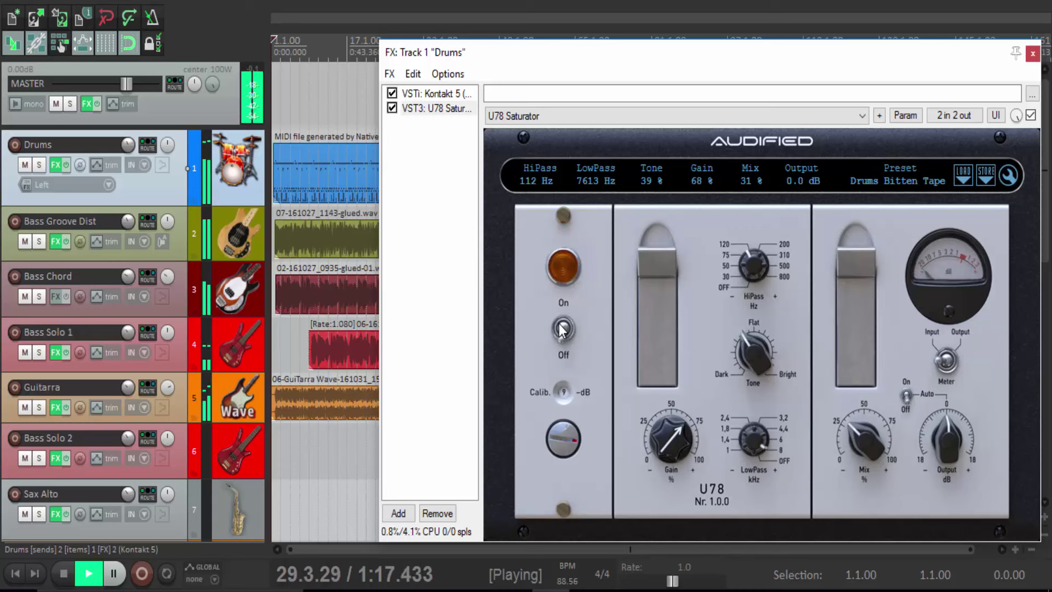
pyautogui.click(562, 327)
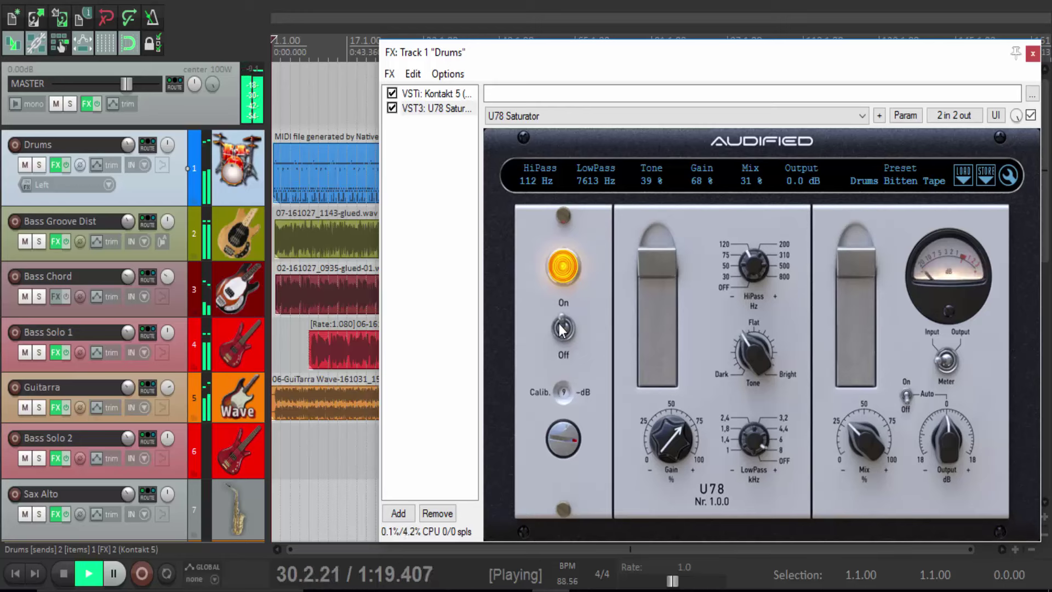
pyautogui.moveTo(860, 437)
pyautogui.mouseDown()
pyautogui.moveTo(867, 412)
pyautogui.moveTo(859, 423)
pyautogui.mouseUp()
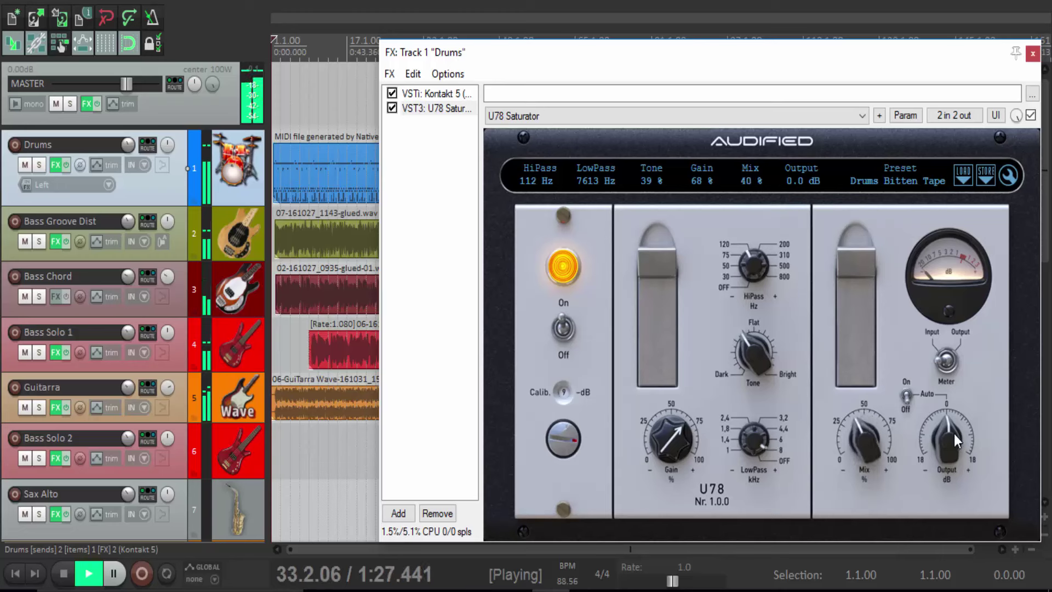
pyautogui.moveTo(954, 434); pyautogui.dragTo(950, 416)
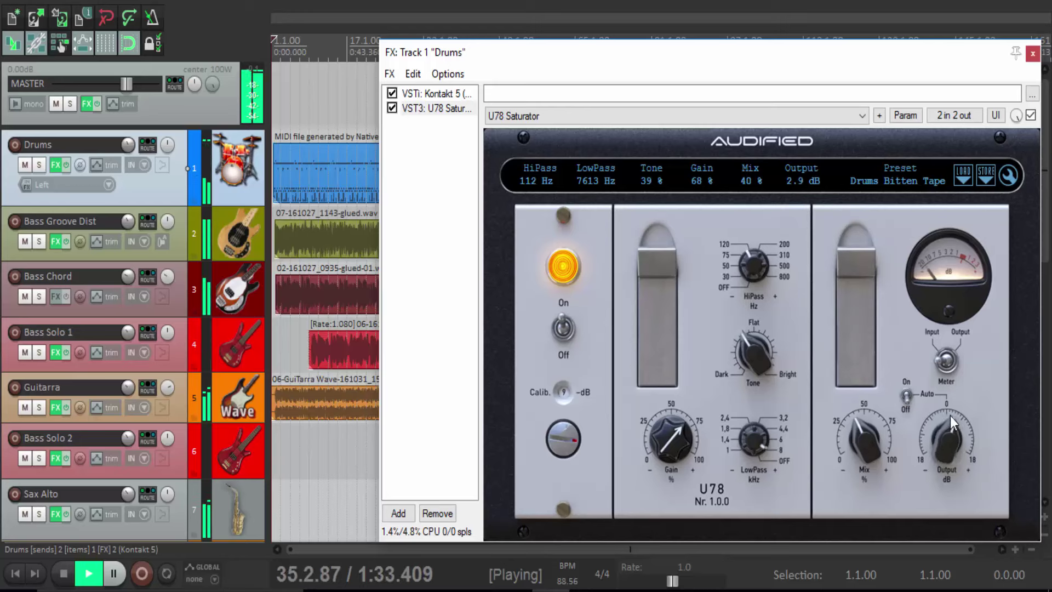
# Switch the saturator off and back on to compare the adjusted drums in the mix, and clear the Drums track's clip indicator.
pyautogui.click(563, 329)
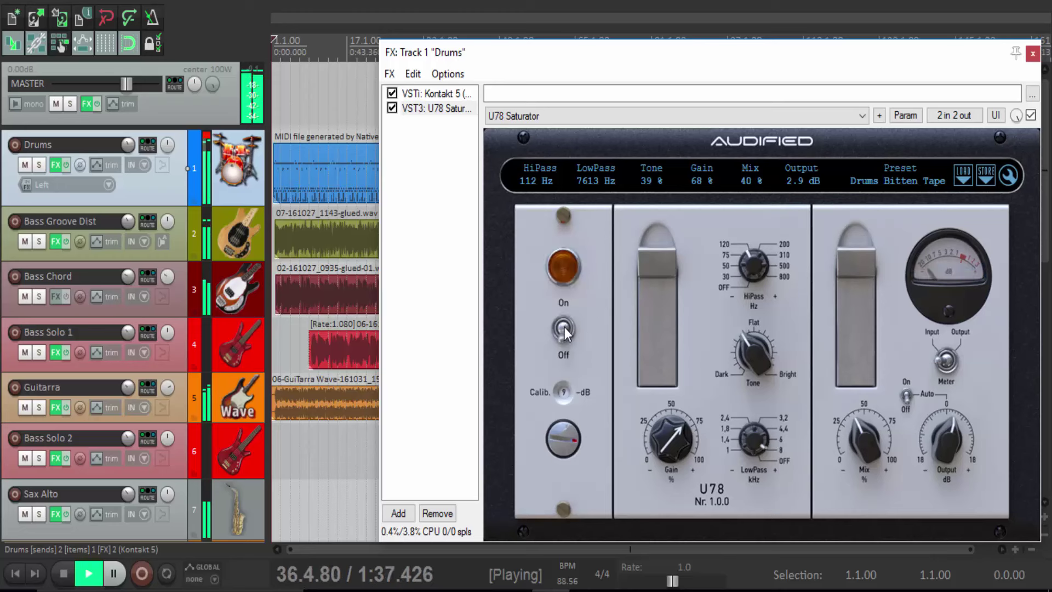
pyautogui.click(564, 327)
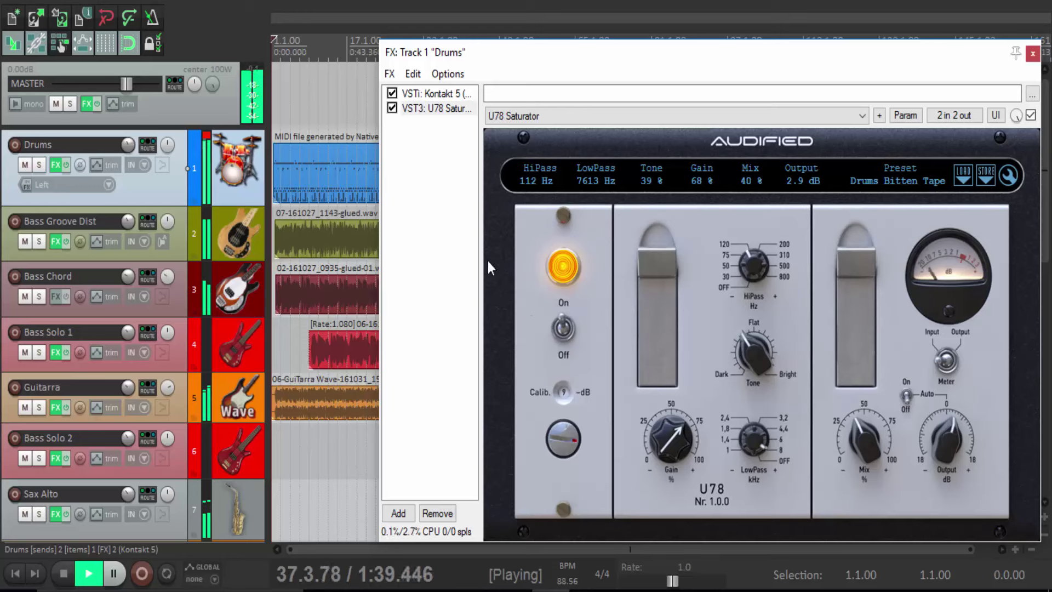
pyautogui.click(207, 141)
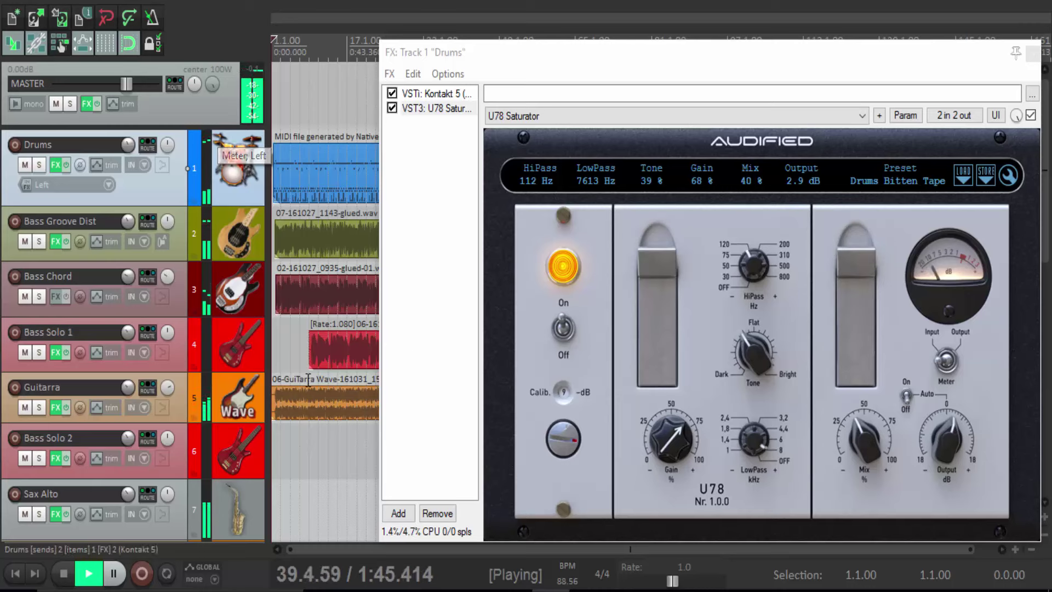
# Lower the Guitarra track's volume slightly while the mix plays, and stop playback.
pyautogui.moveTo(128, 392); pyautogui.dragTo(128, 398)
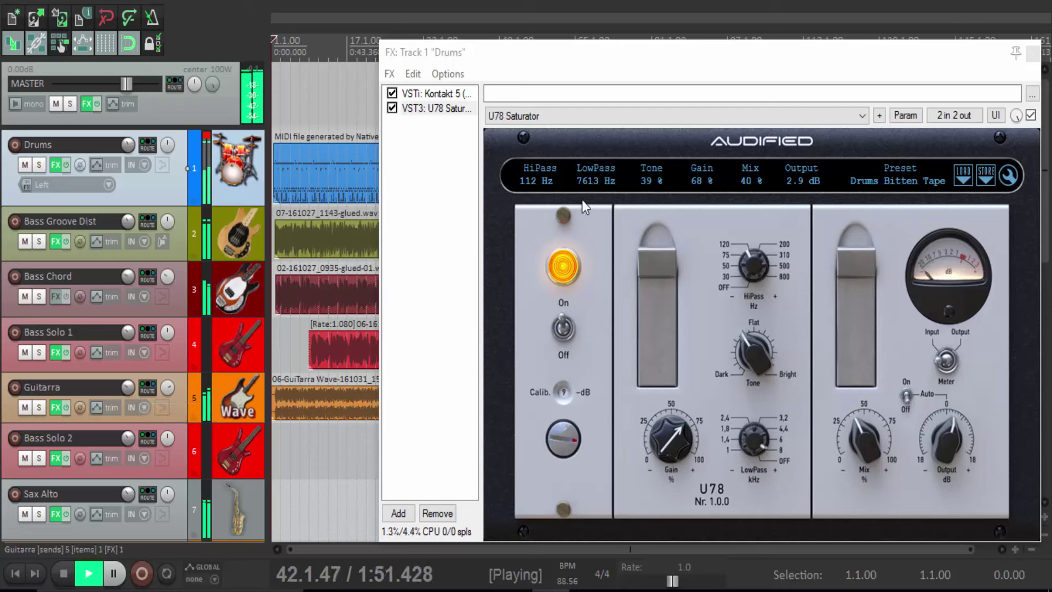
pyautogui.click(64, 573)
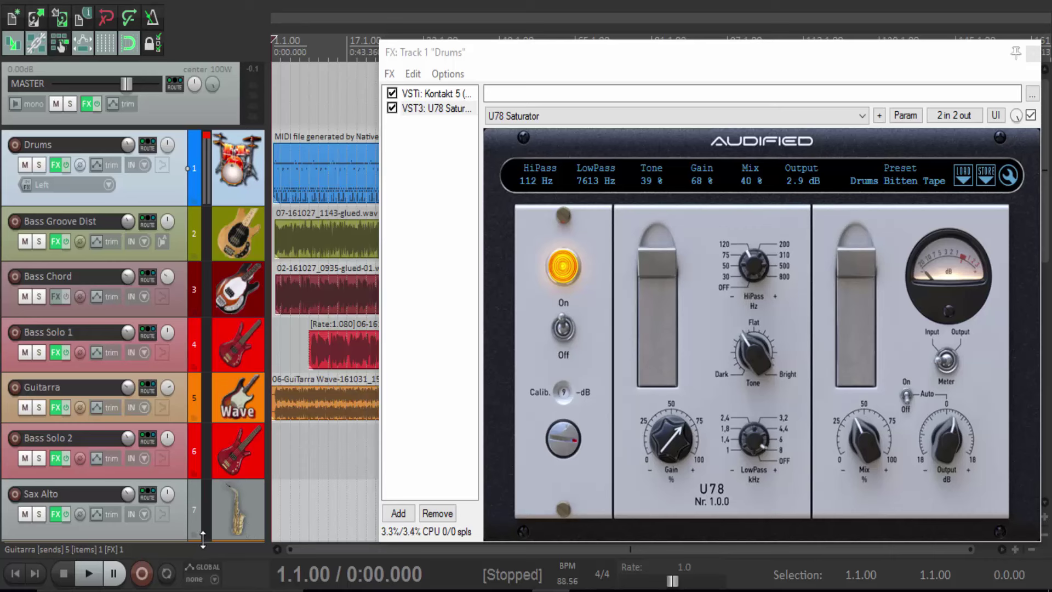
# Clear the Drums track's clip indicator and set the saturator's HiPass filter to 250 Hz.
pyautogui.click(206, 137)
pyautogui.moveTo(752, 253); pyautogui.dragTo(708, 428)
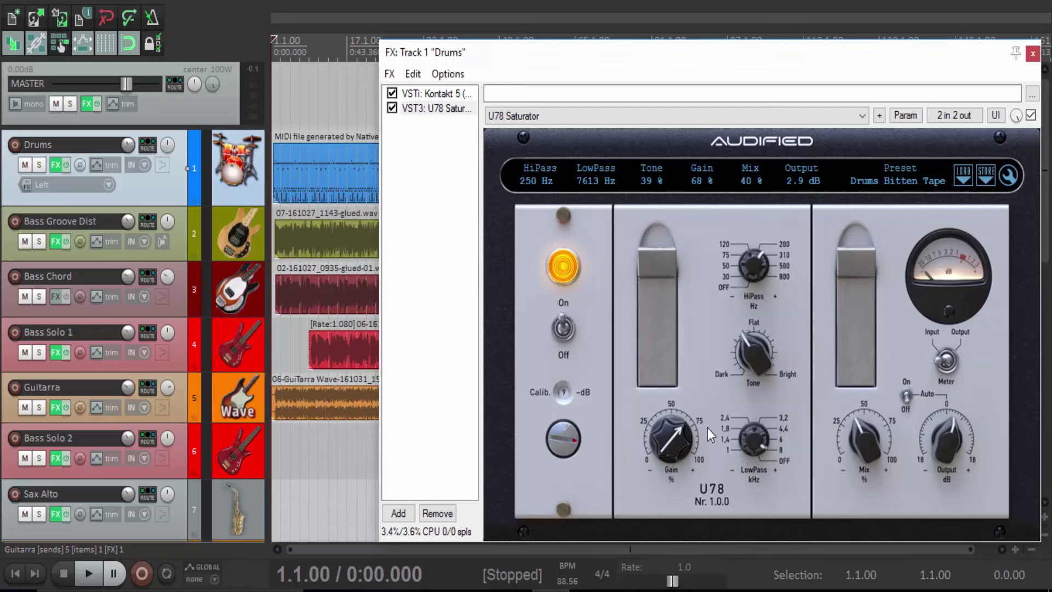